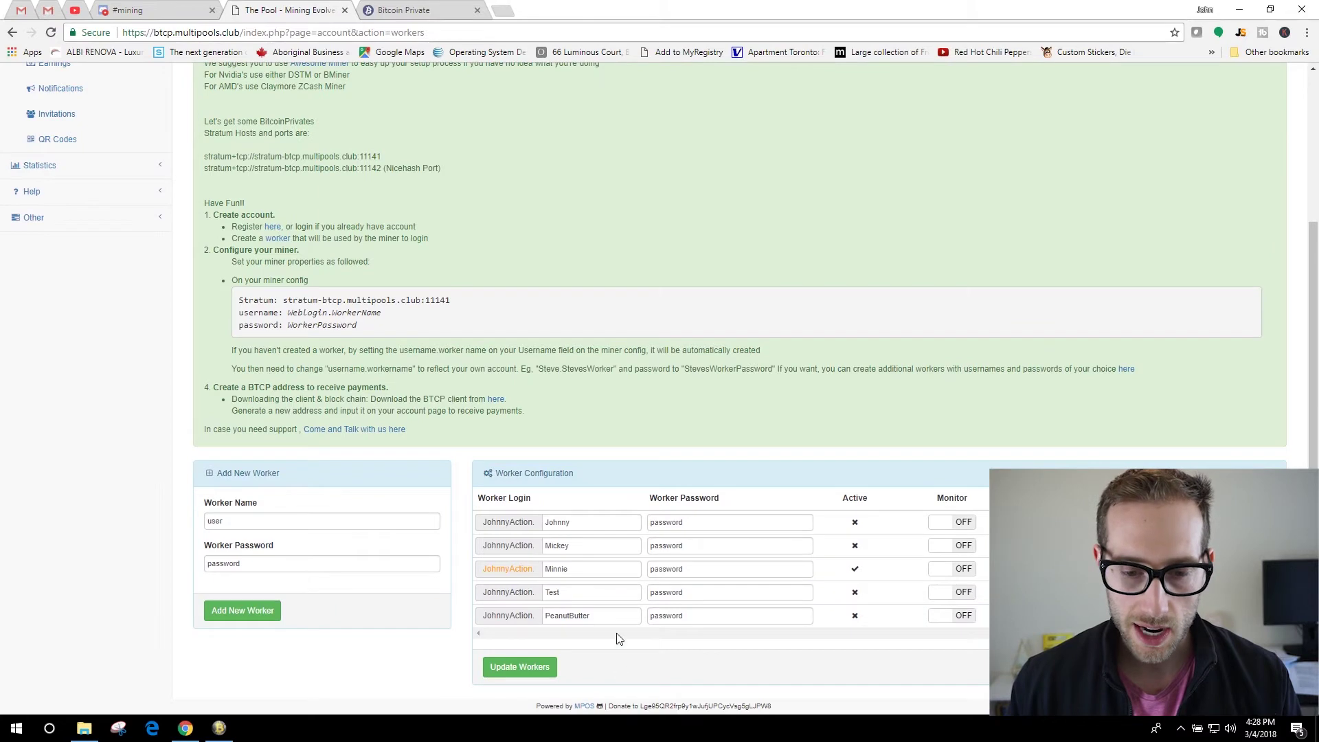
Delete the PeanutButter and Test workers from the pool account.
left_click(1255, 616)
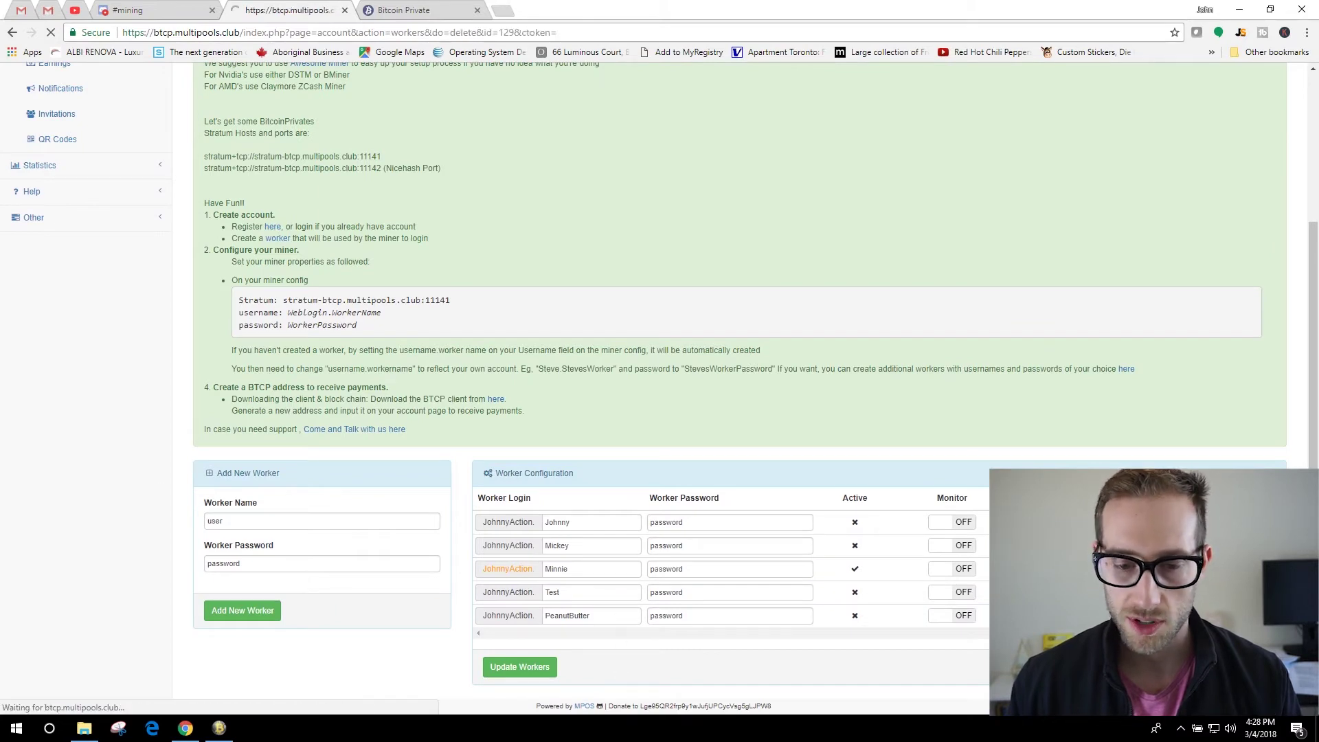
scroll(796, 418, "down", 4)
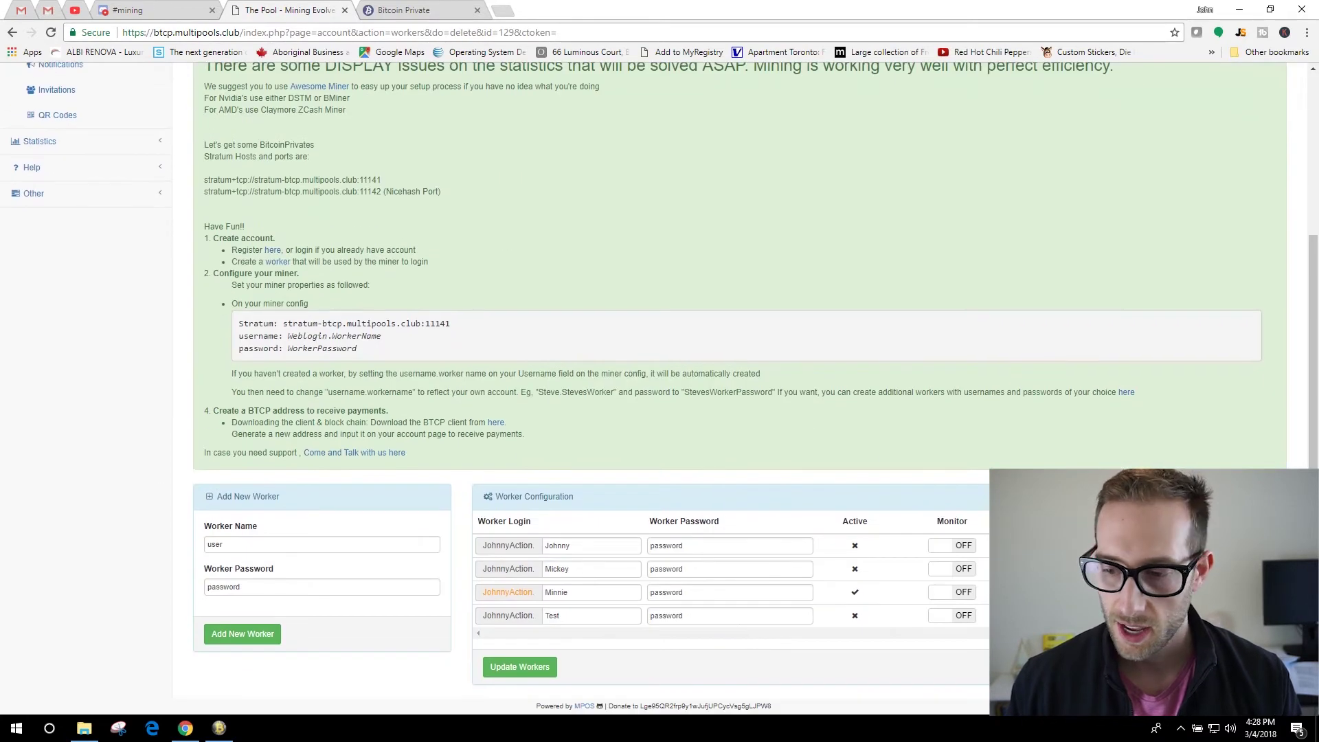
left_click(1256, 615)
scroll(854, 484, "down", 3)
Add a new worker named 'Test' to the account.
left_click(271, 566)
type("Test")
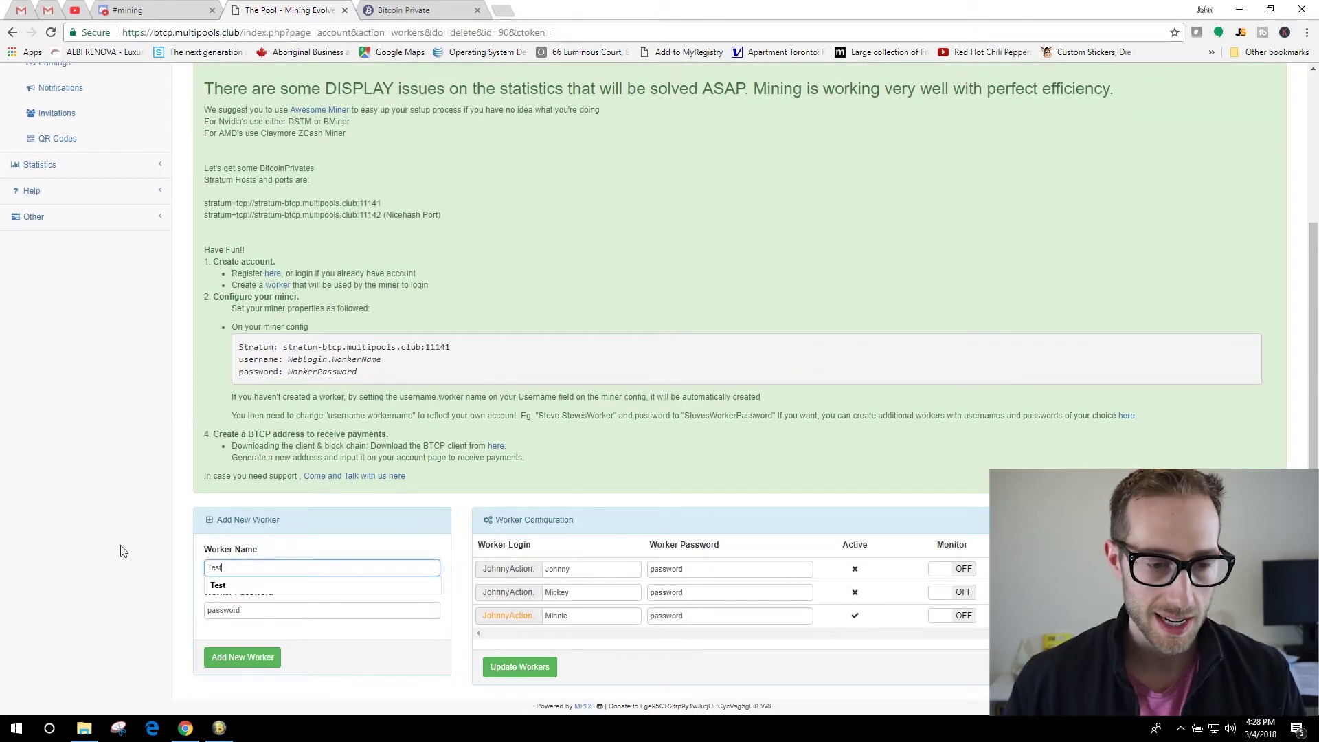
left_click(246, 657)
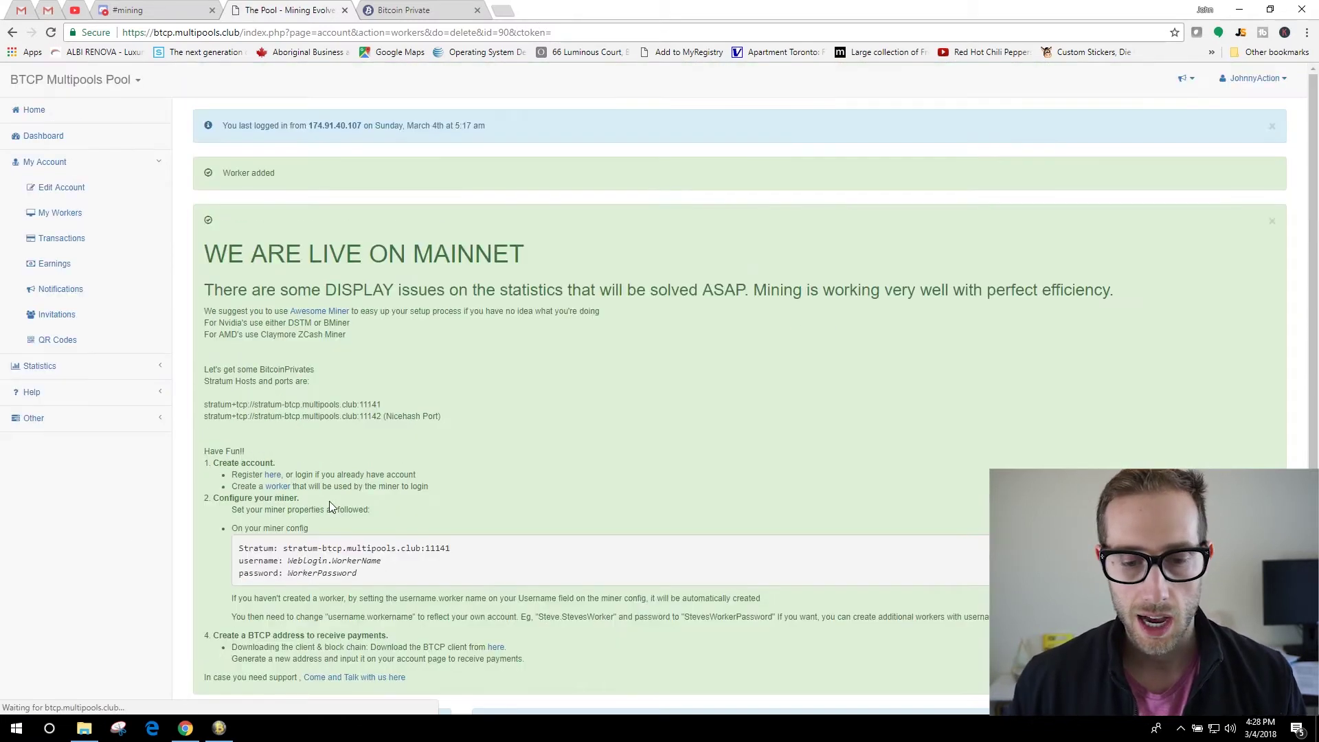
scroll(591, 515, "down", 4)
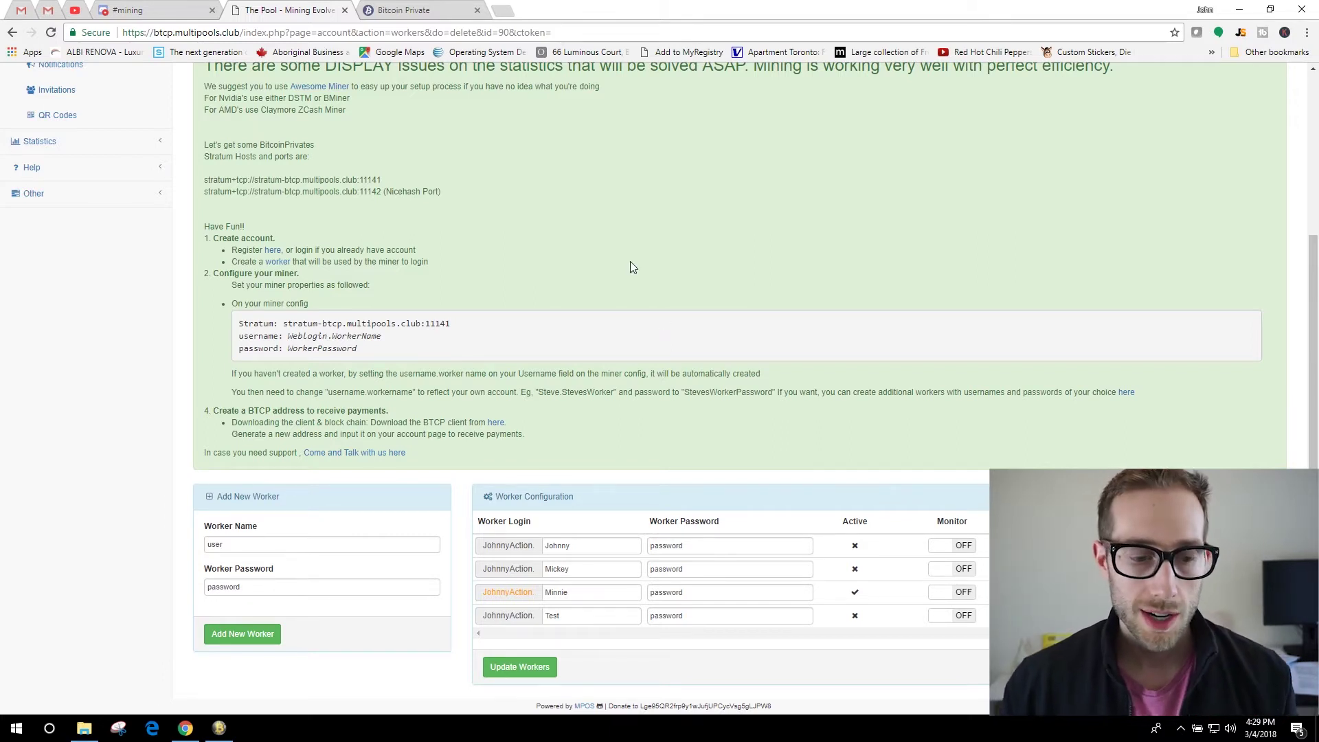
Open the BTCP Multipools.club pool's properties from Options > Pools in Awesome Miner.
left_click(219, 728)
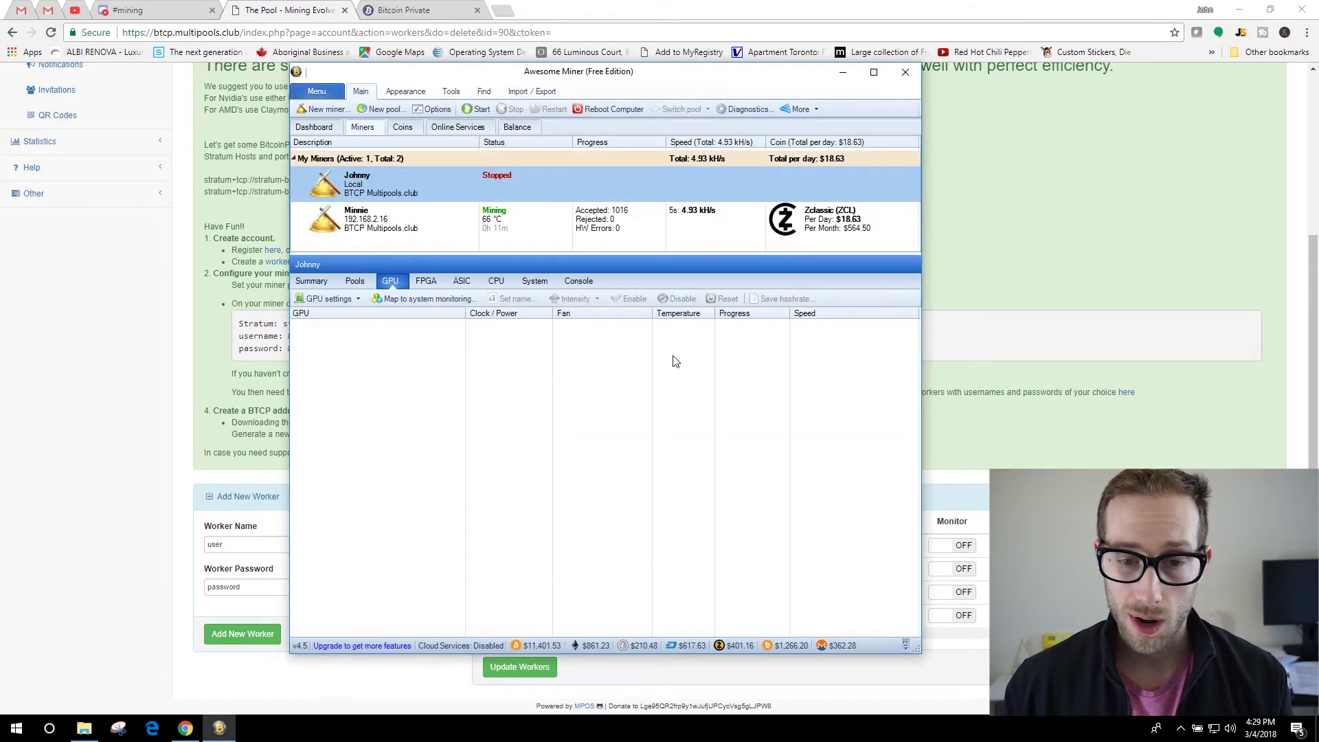
left_click_drag(608, 82, 626, 98)
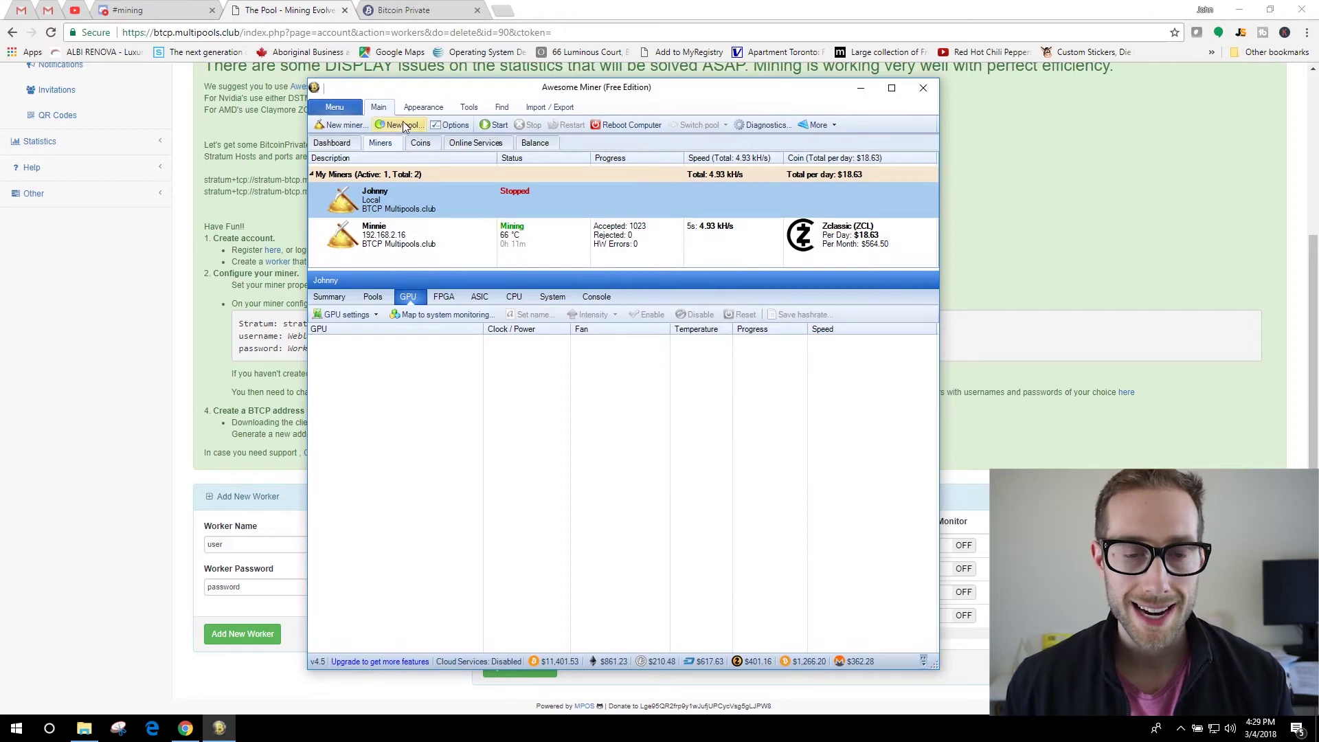
left_click(445, 125)
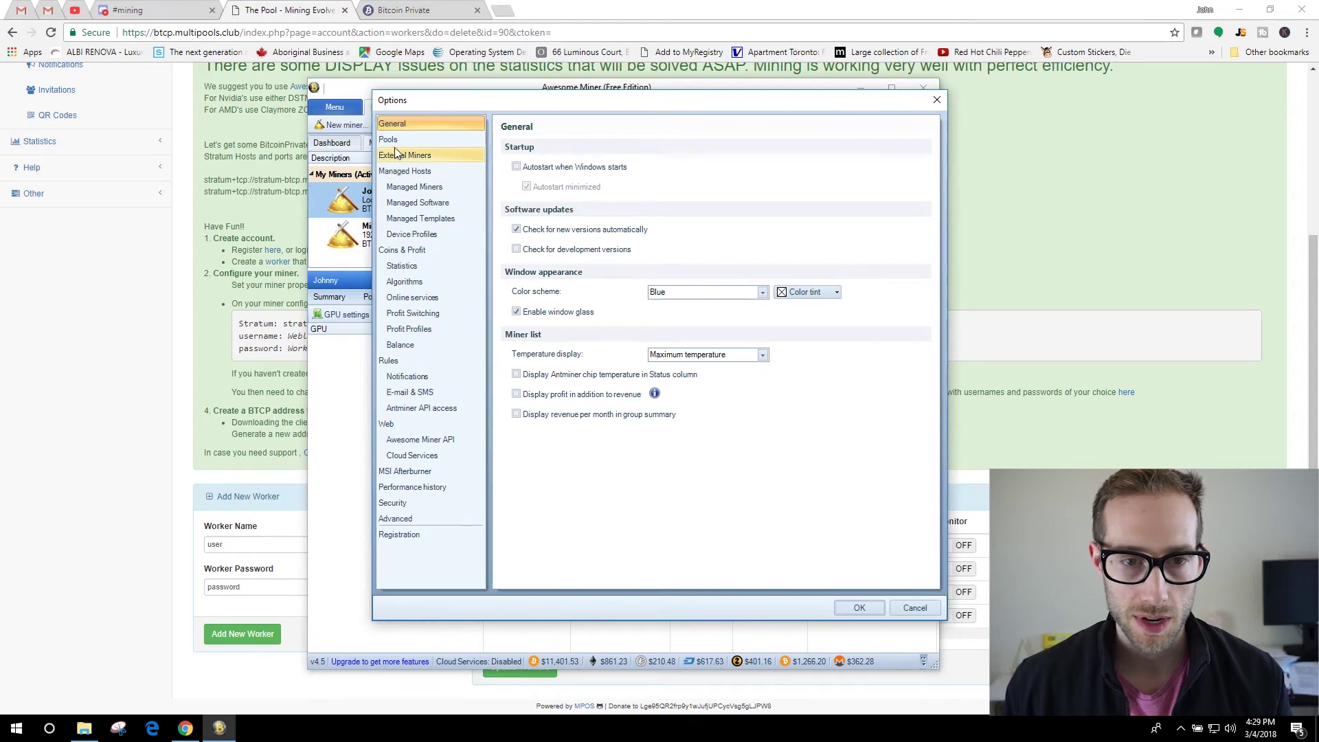
left_click(391, 140)
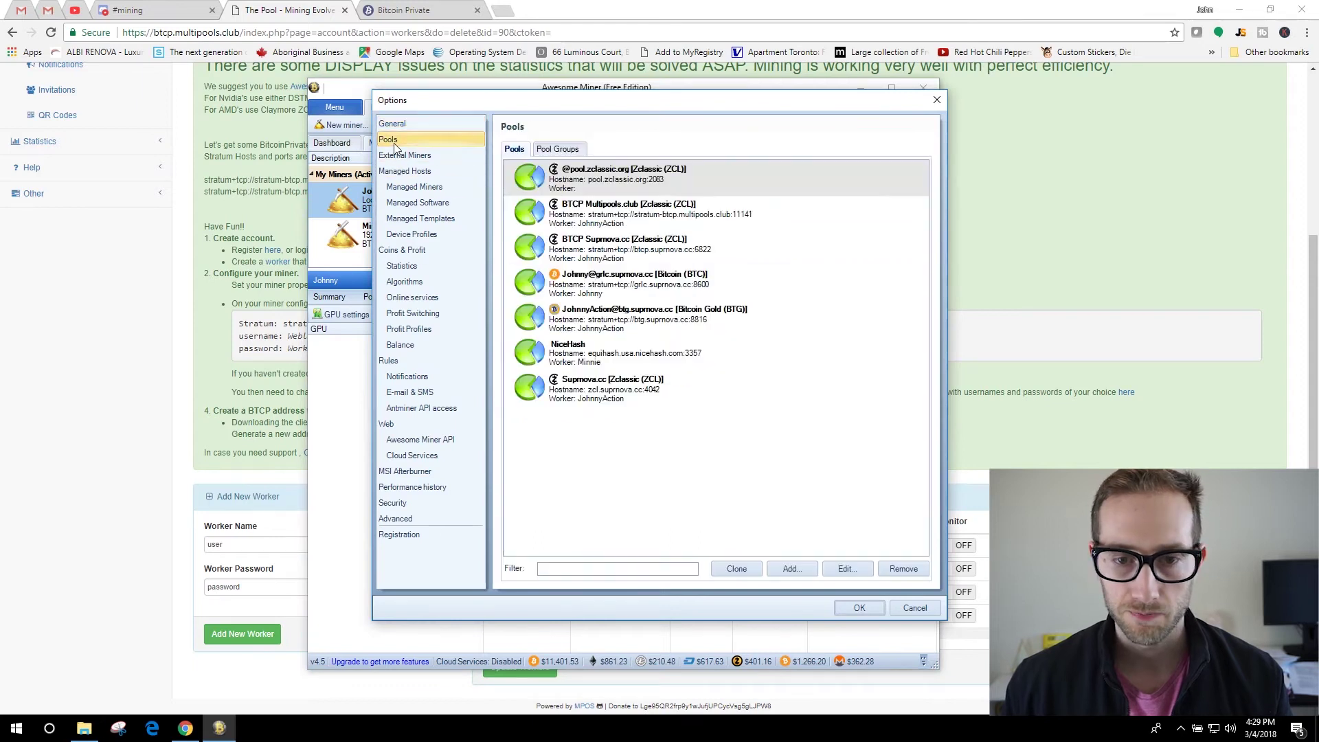
left_click(614, 217)
double_click(646, 218)
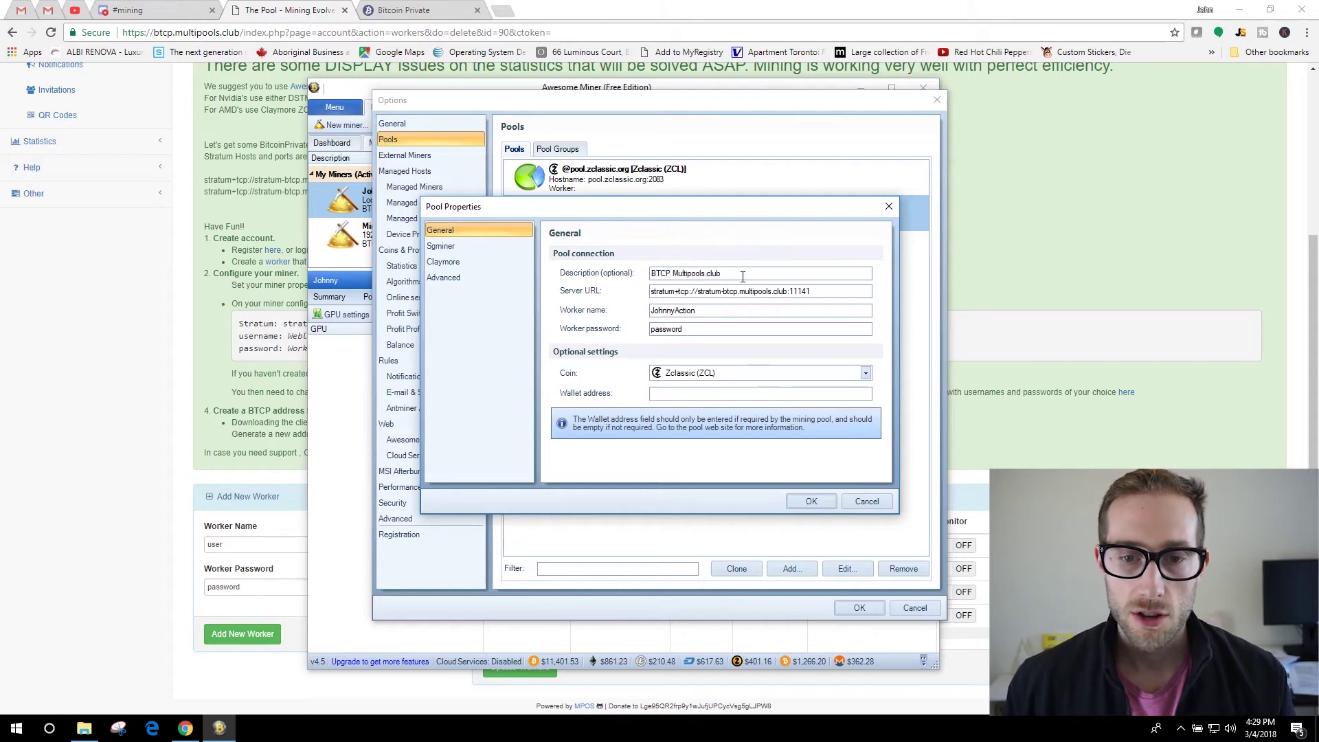
Append '.Test' to the pool's worker name to make it JohnnyAction.Test, and save.
double_click(829, 291)
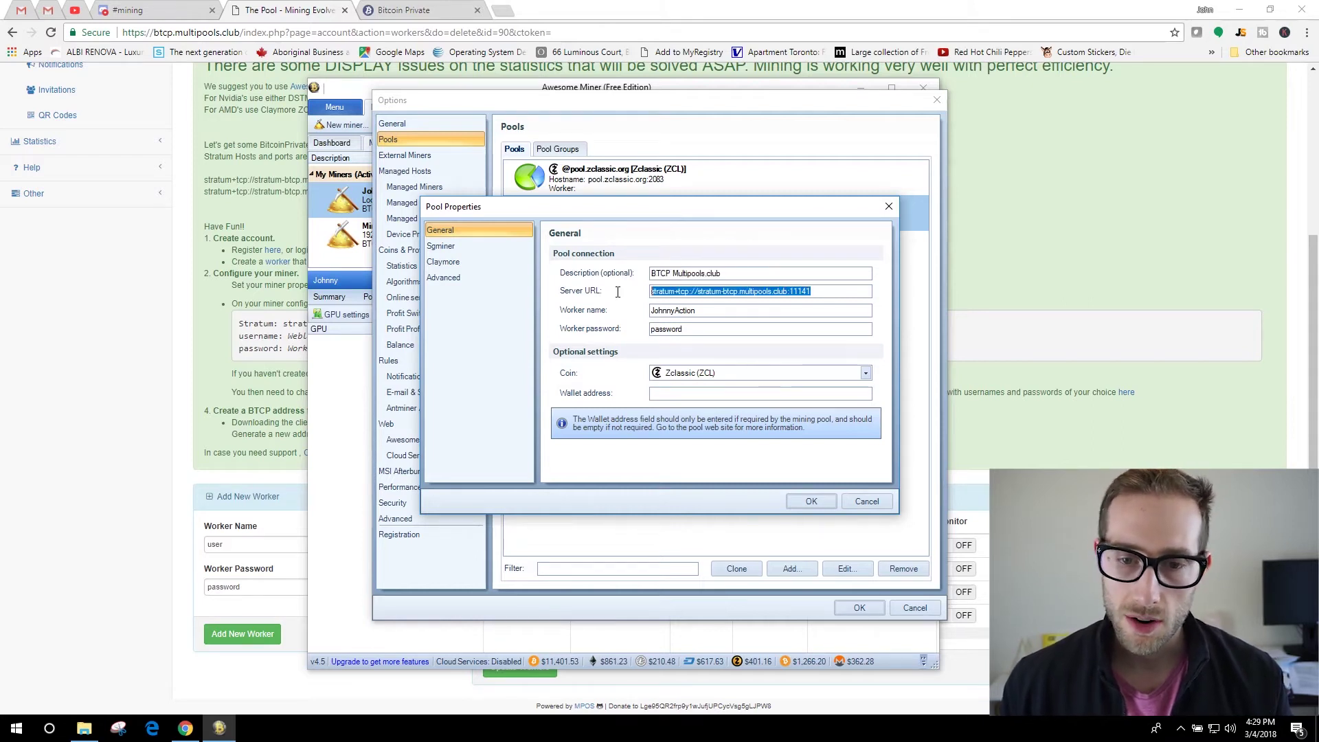
left_click(842, 298)
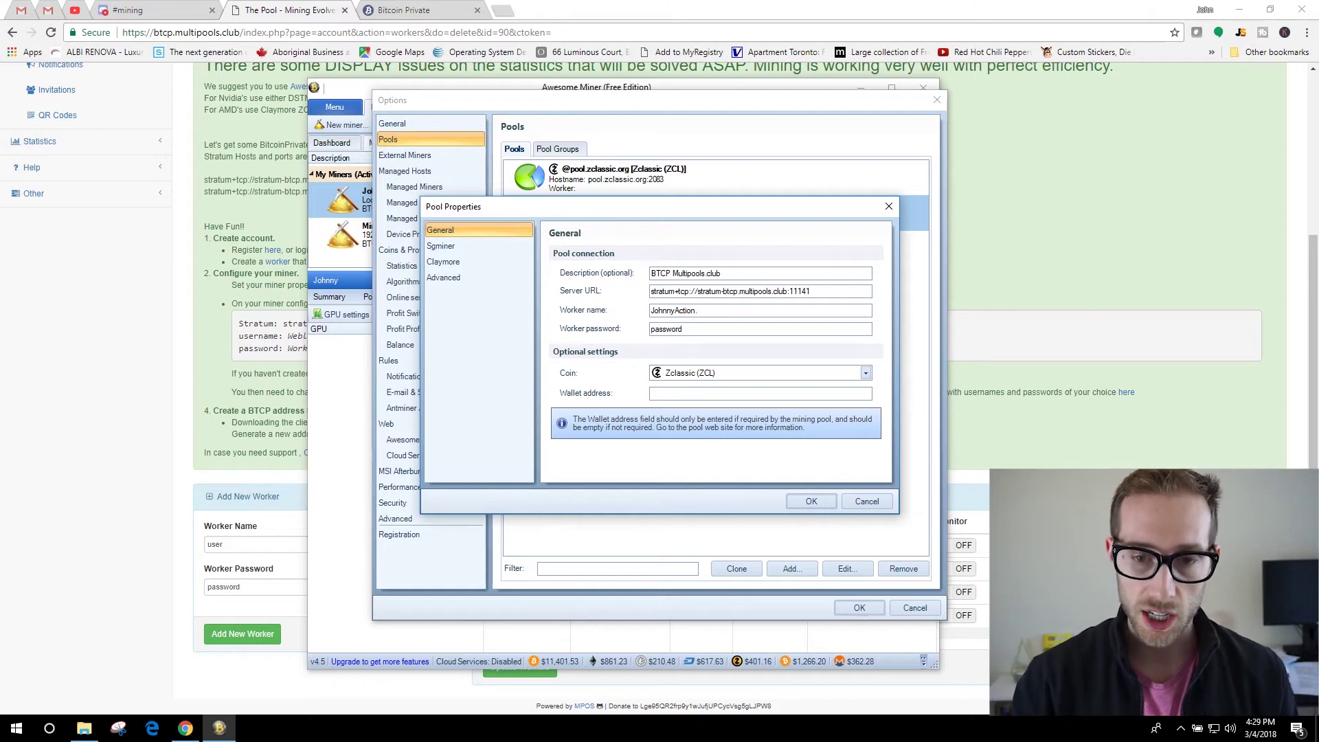
type("Test")
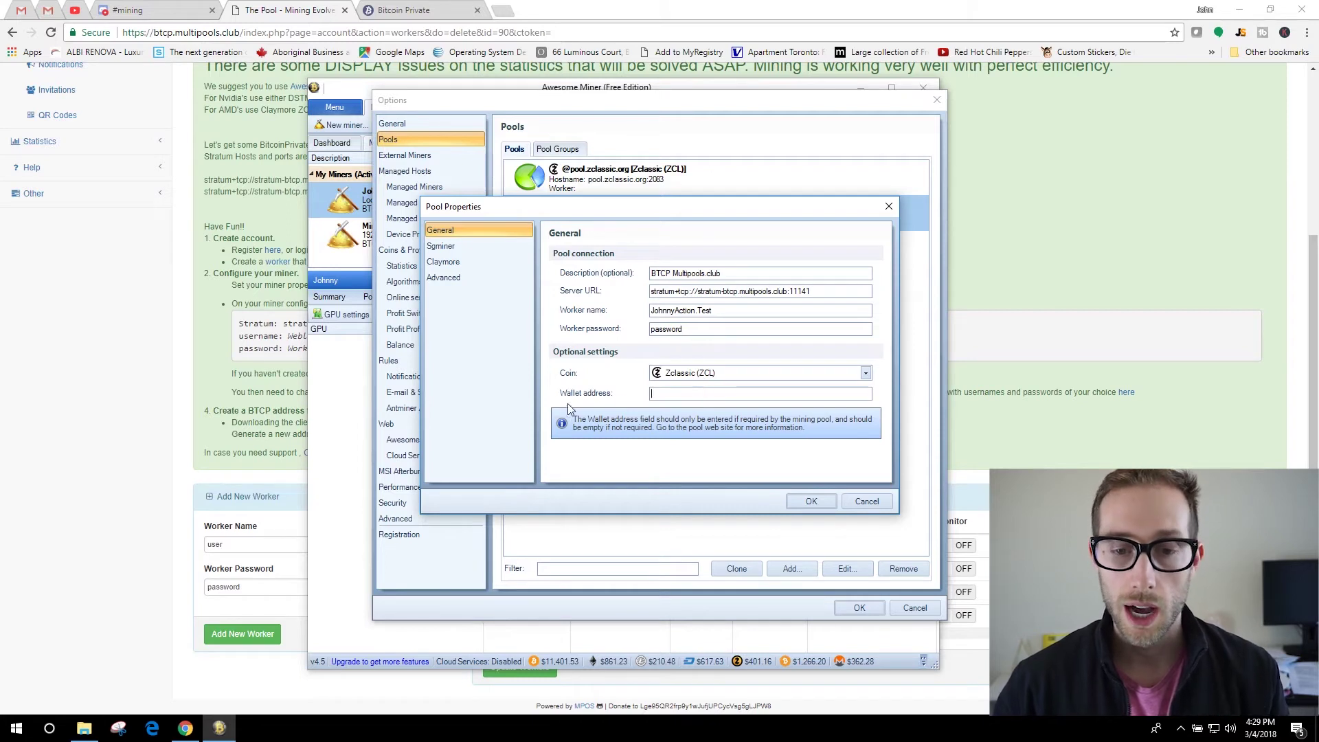
left_click(660, 397)
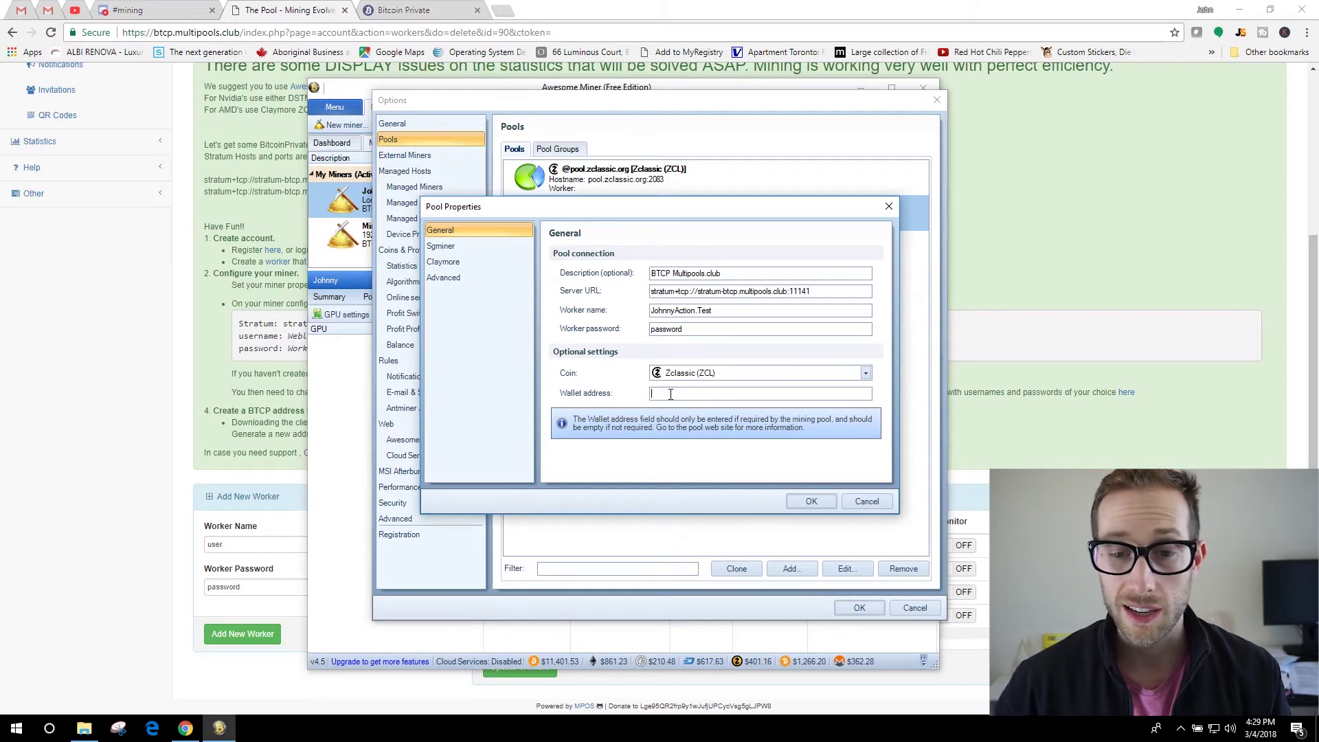
left_click(810, 501)
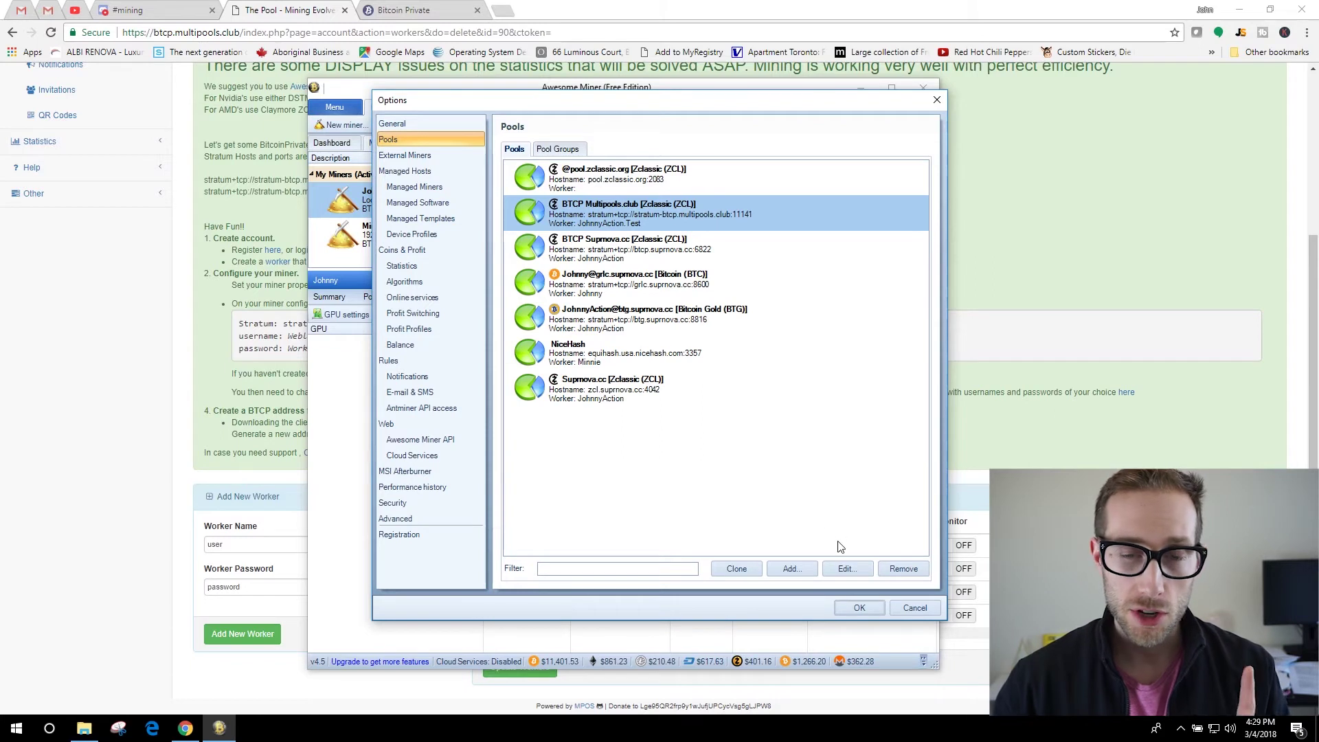
Keep the Johnny miner on BTCP Multipools.club with 'Add to worker name' unchecked.
left_click(859, 608)
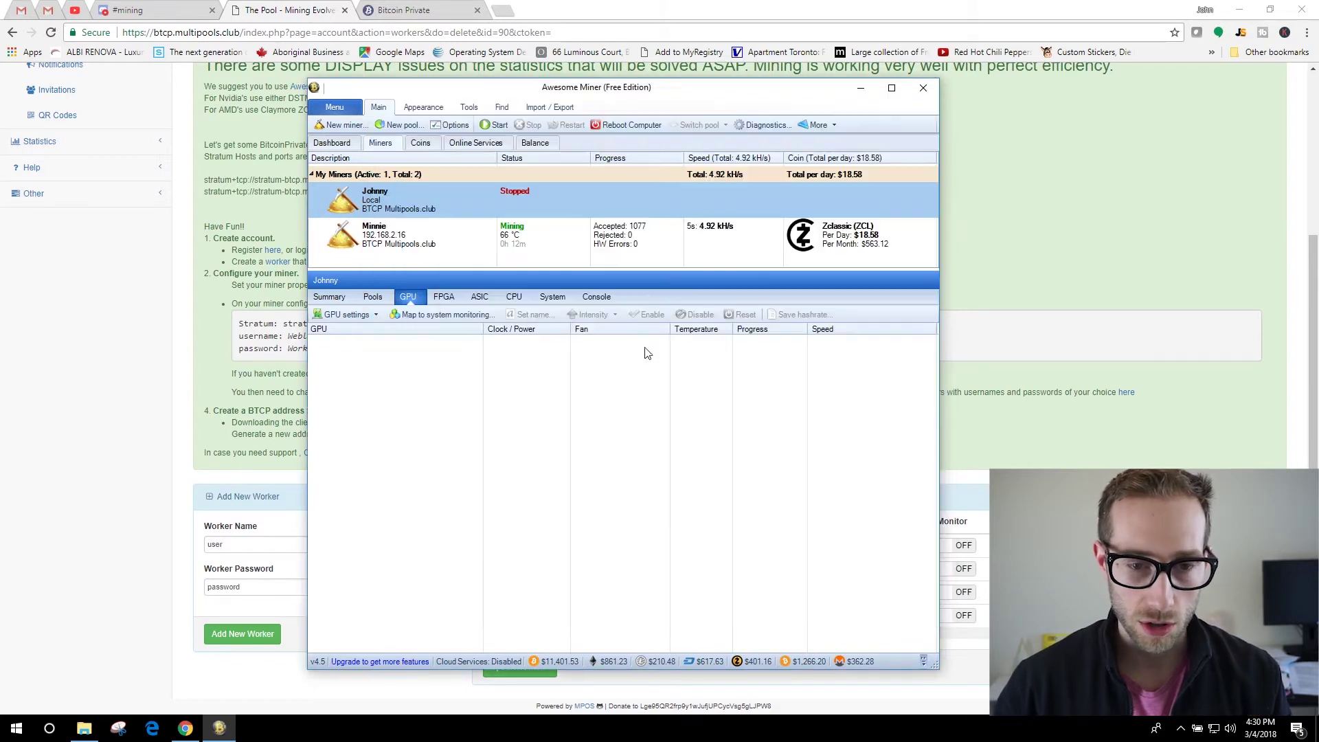
right_click(503, 198)
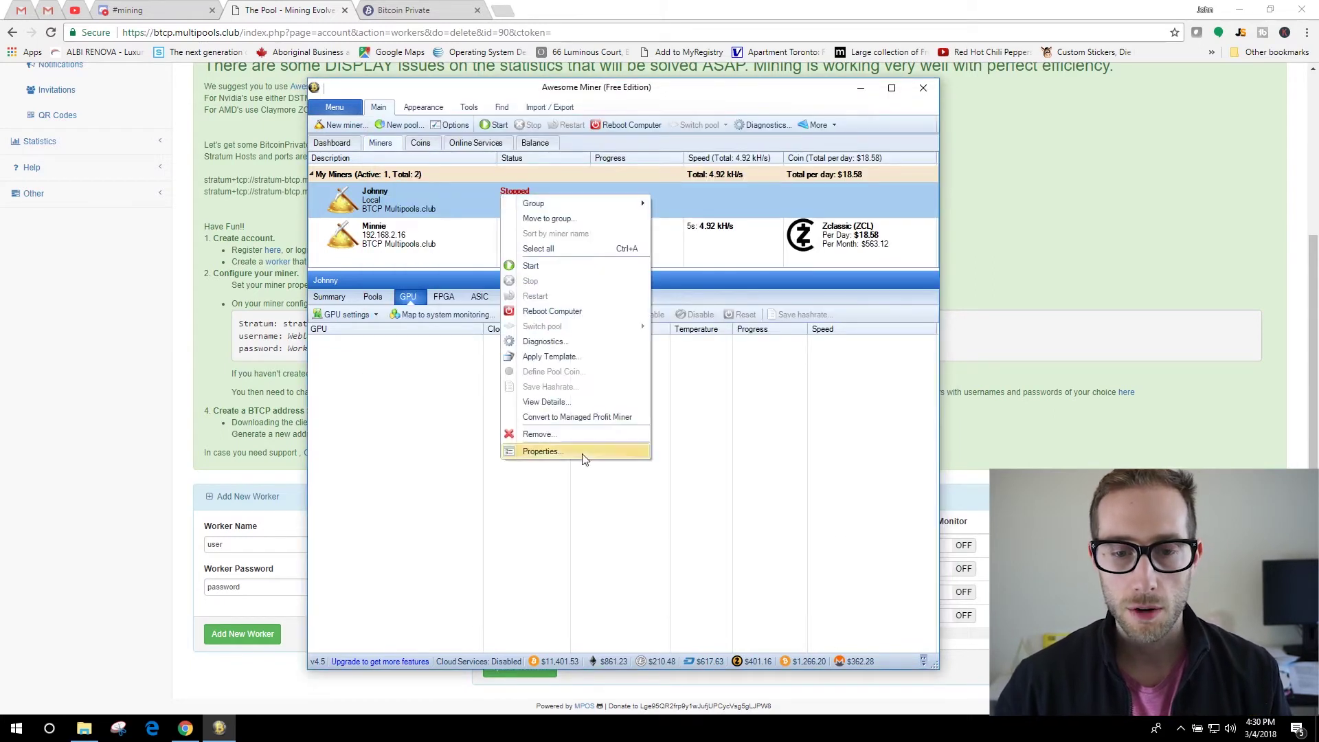
left_click(540, 452)
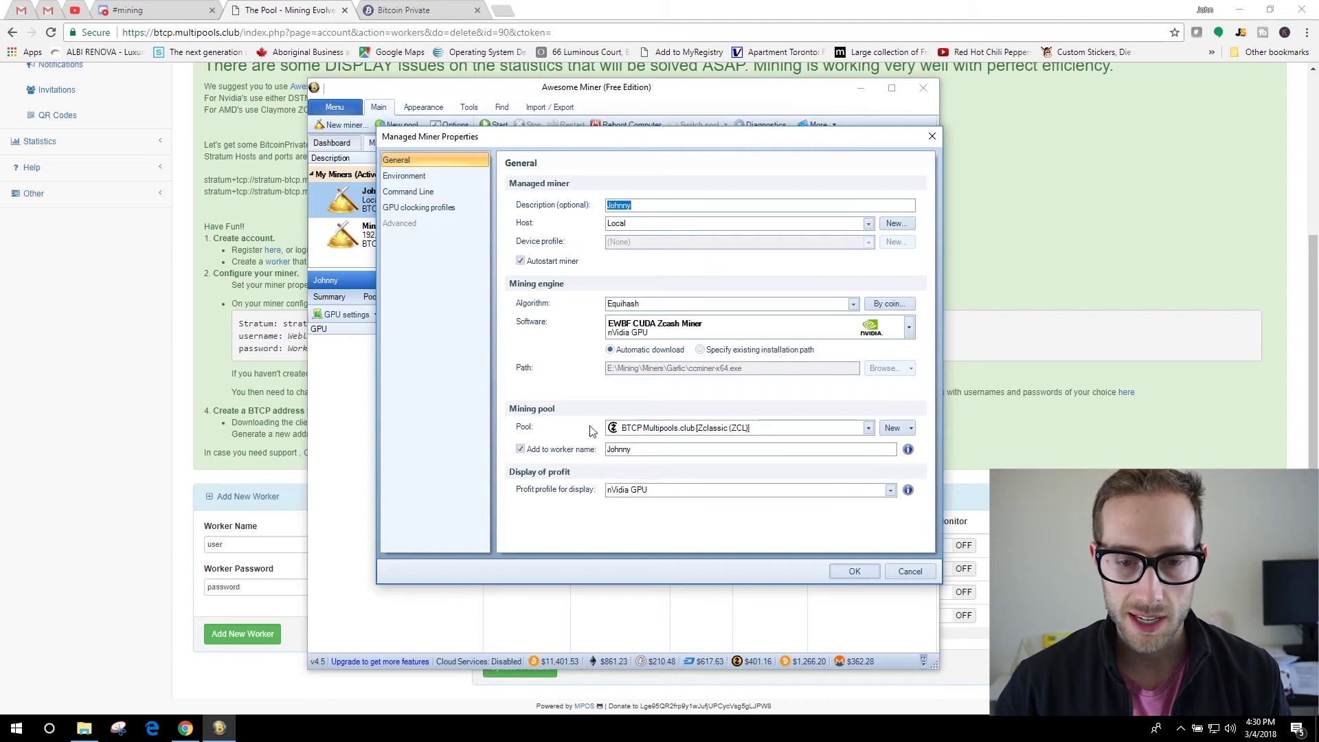
left_click(737, 429)
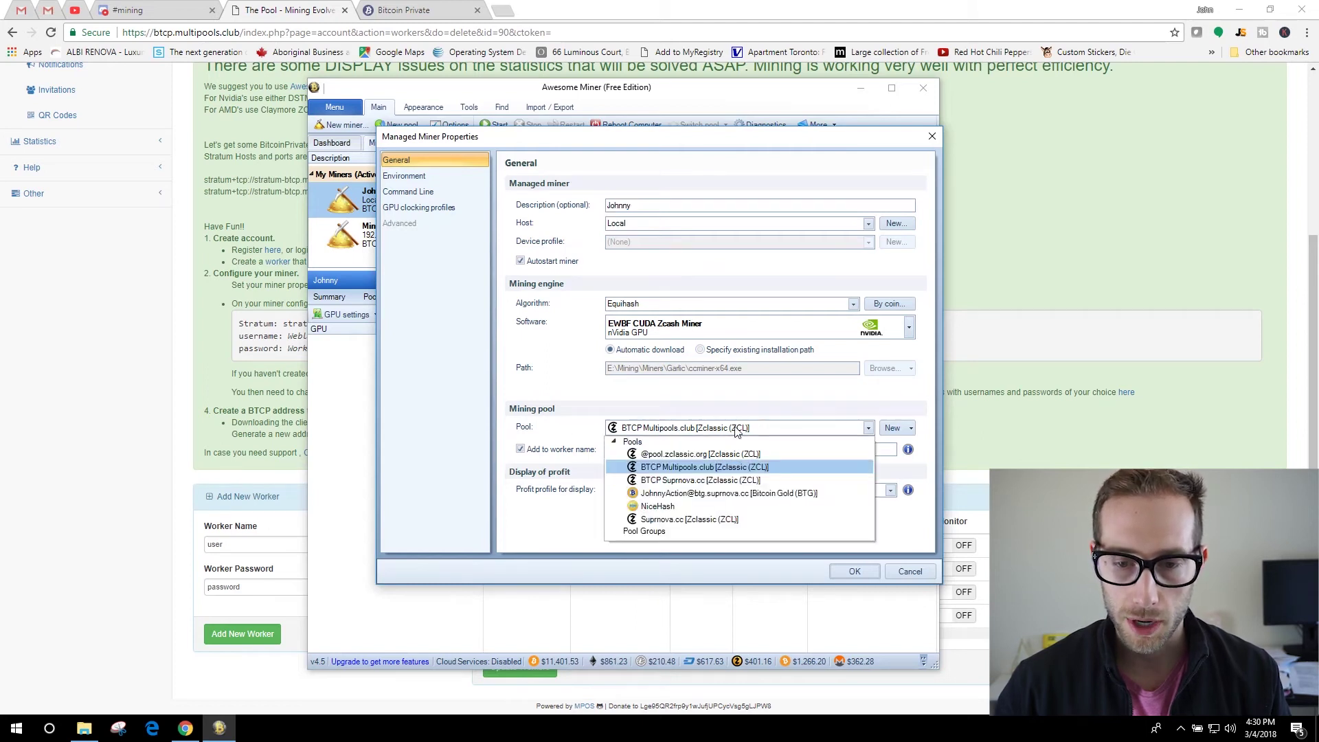
left_click(869, 429)
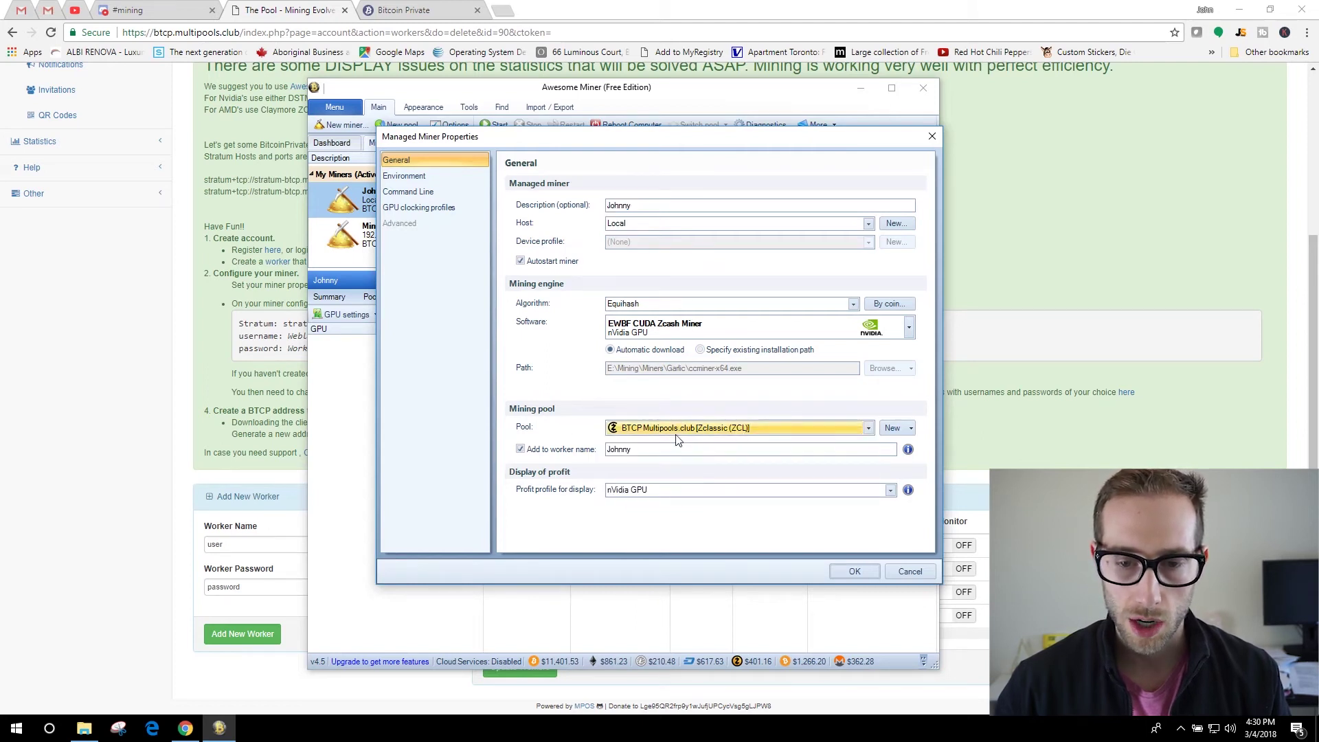
left_click(520, 449)
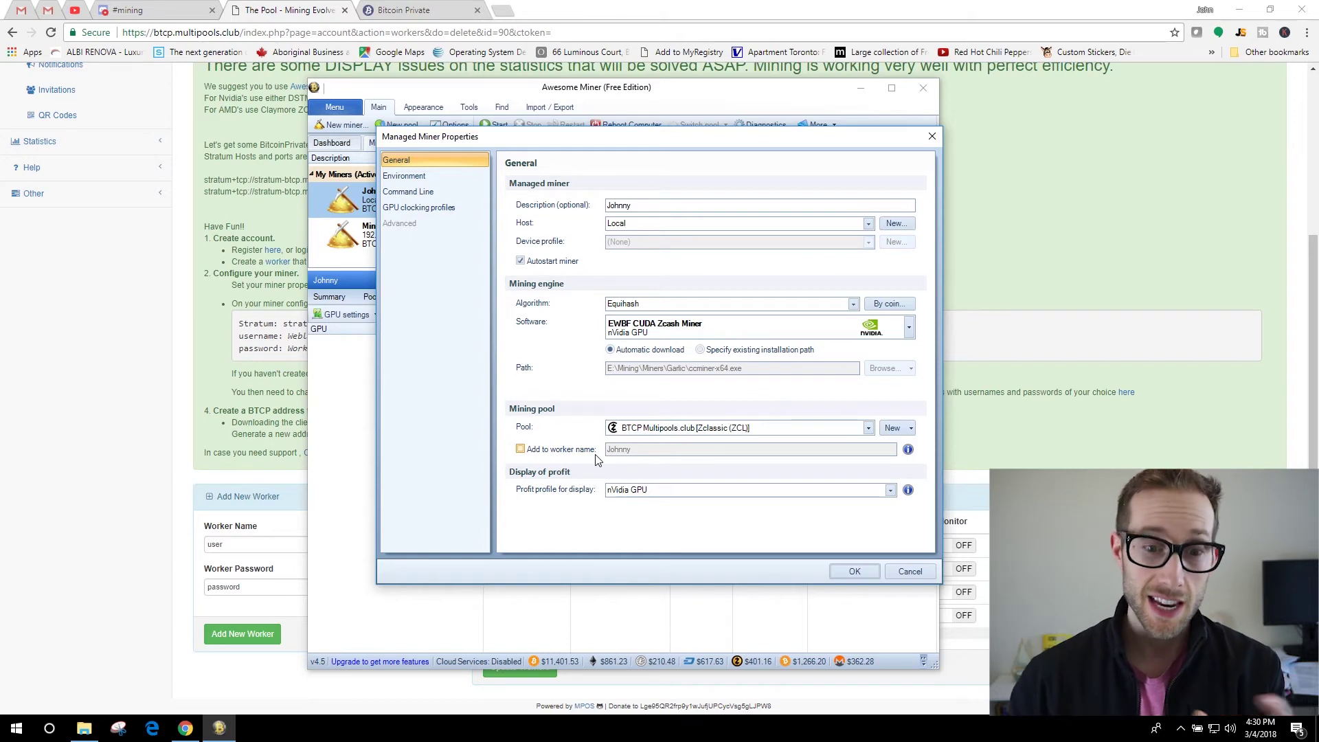
left_click(575, 450)
key("Tab")
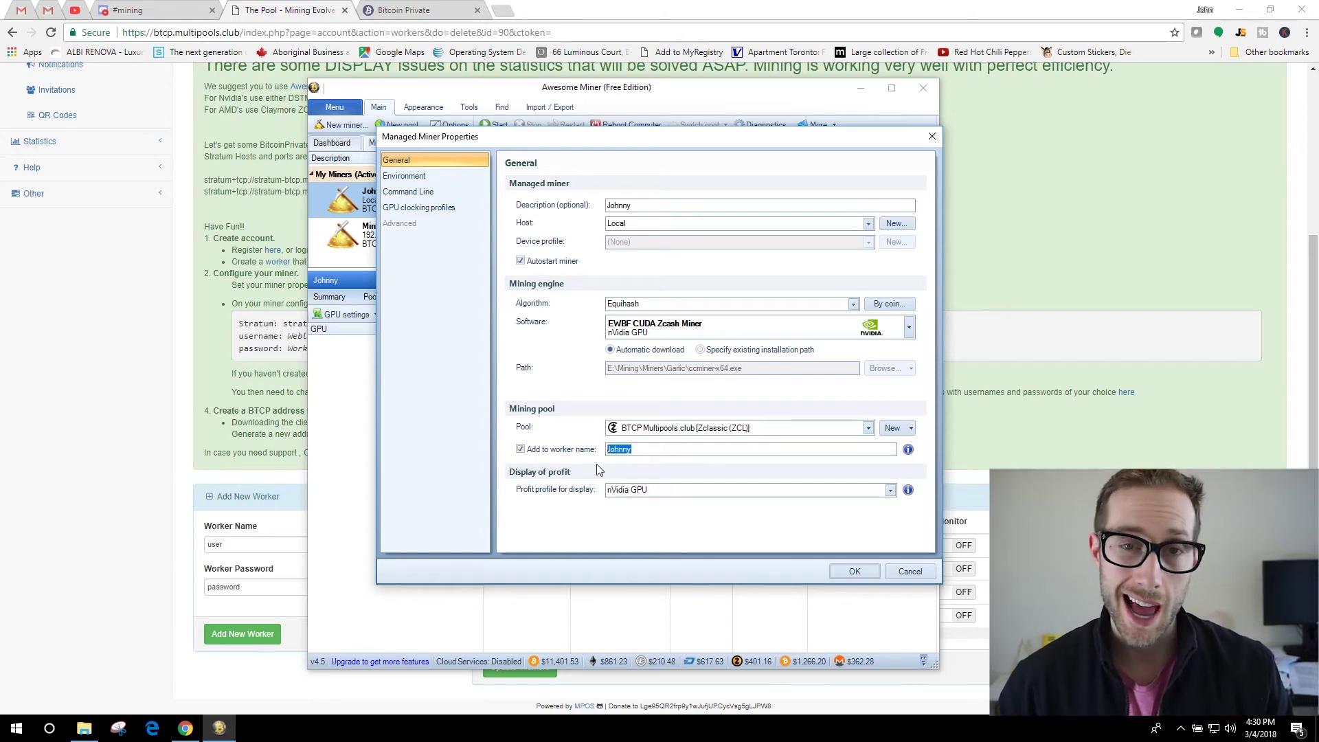
left_click(577, 452)
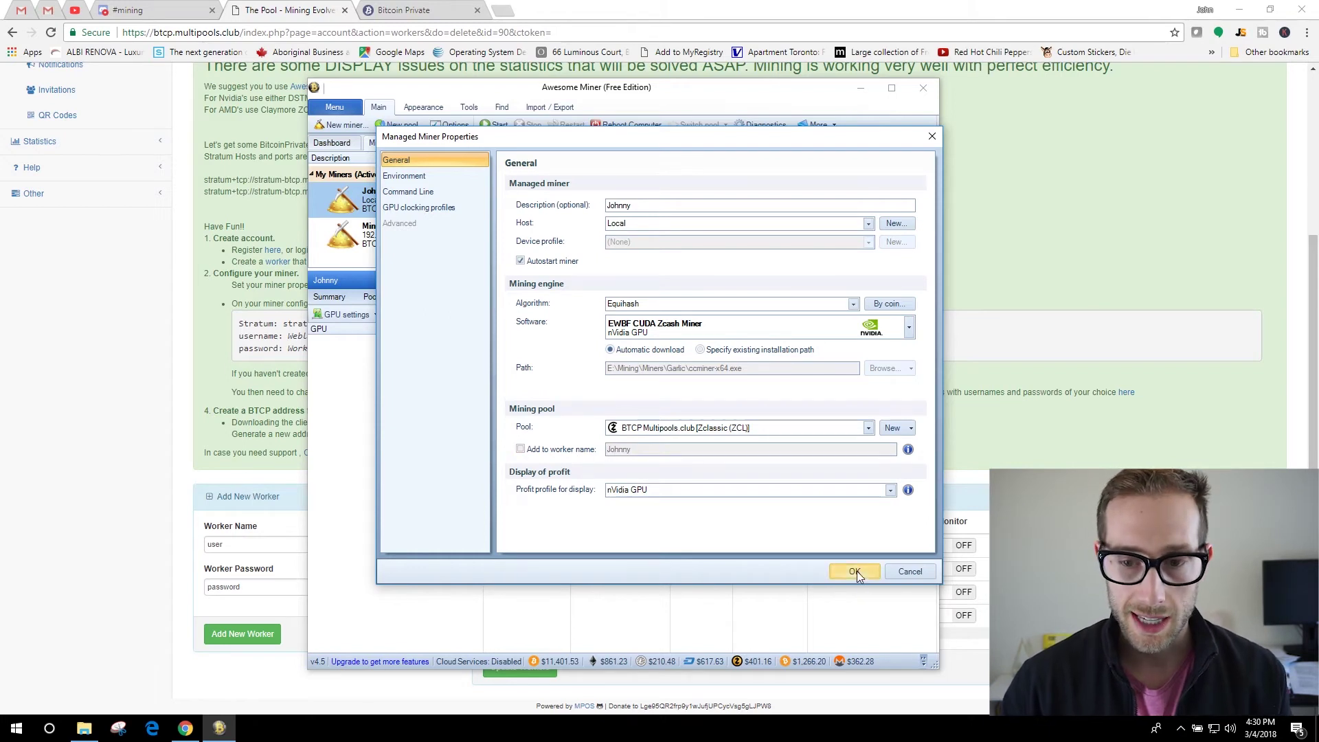
left_click(856, 571)
Confirm EWBF CUDA Zcash Miner as the Johnny miner's mining software.
right_click(562, 203)
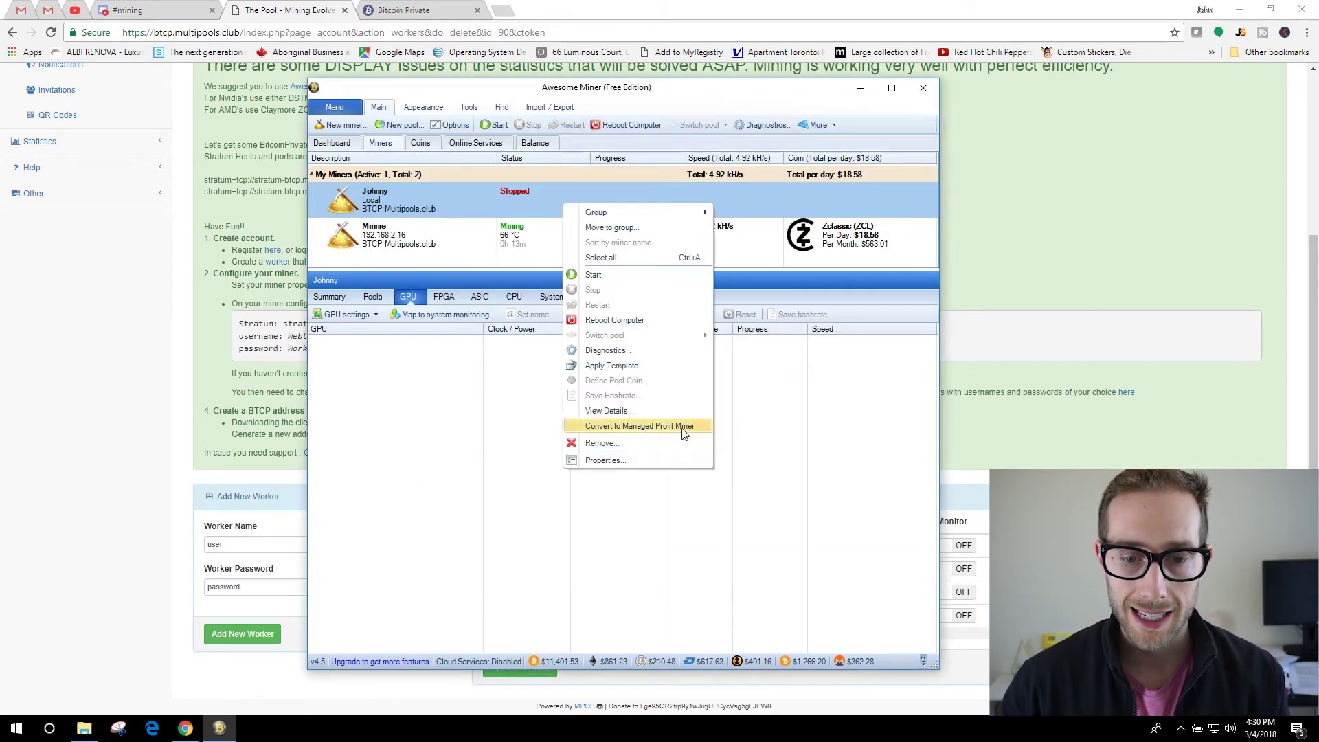
left_click(677, 461)
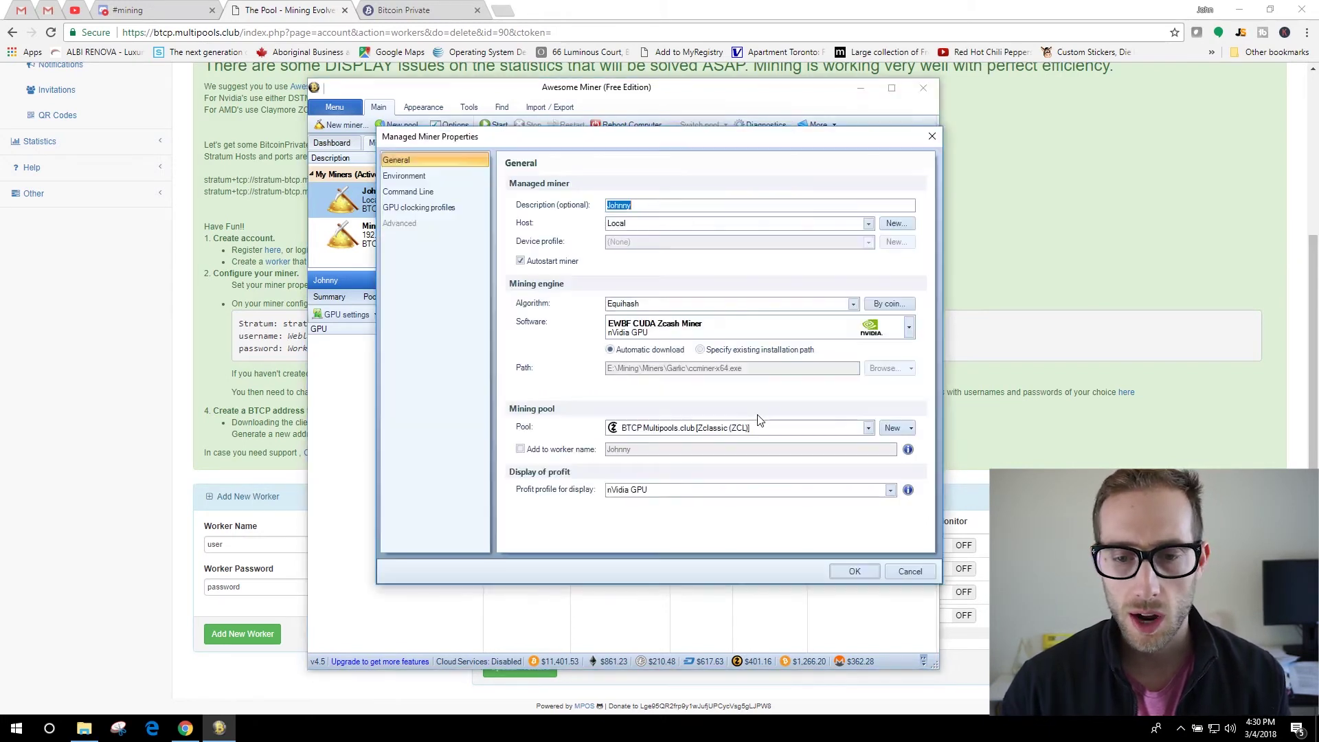
left_click(908, 329)
scroll(659, 626, "down", 1)
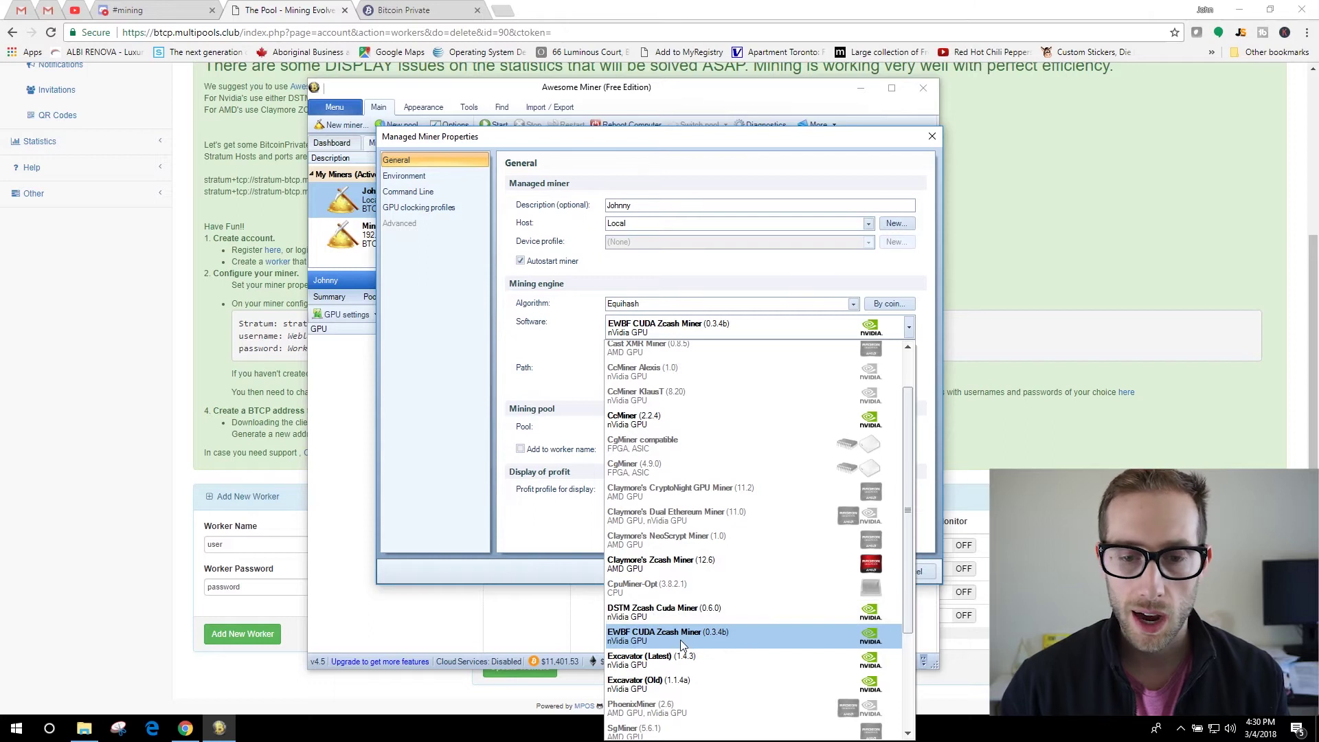
scroll(680, 640, "up", 1)
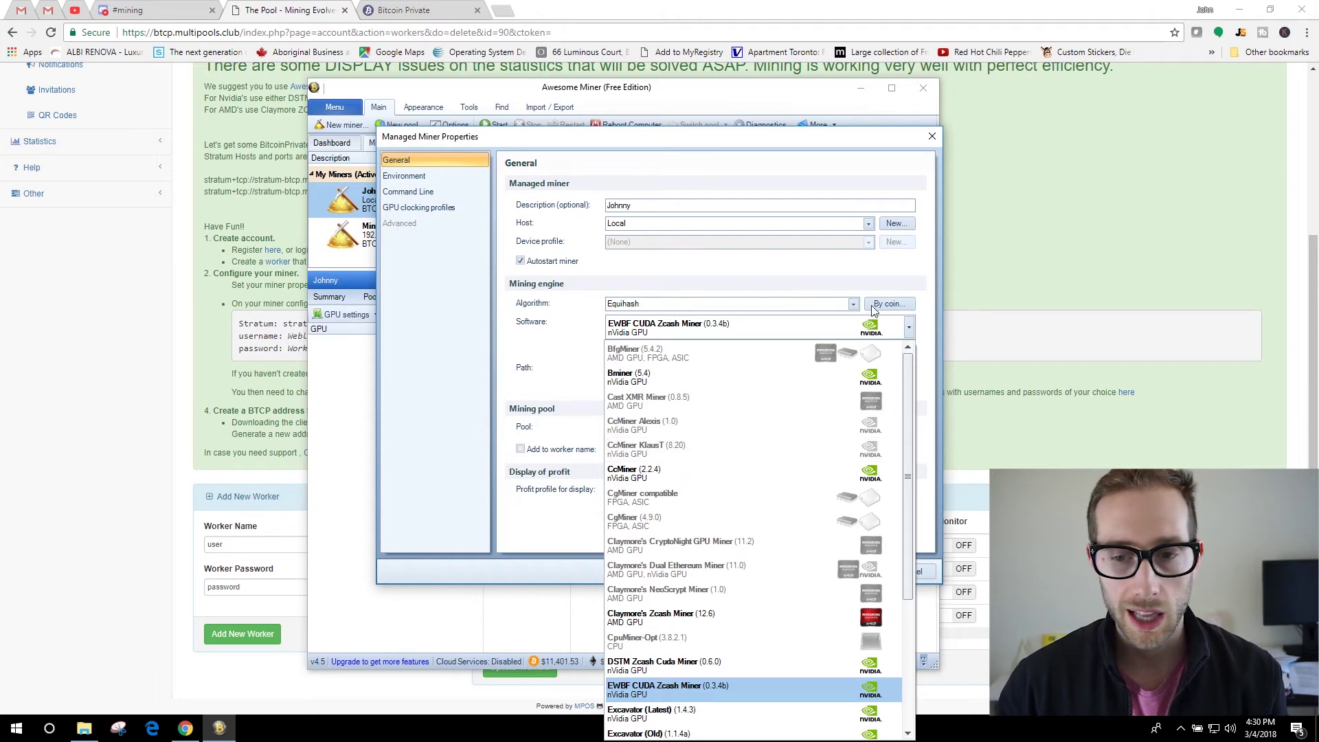
left_click(921, 286)
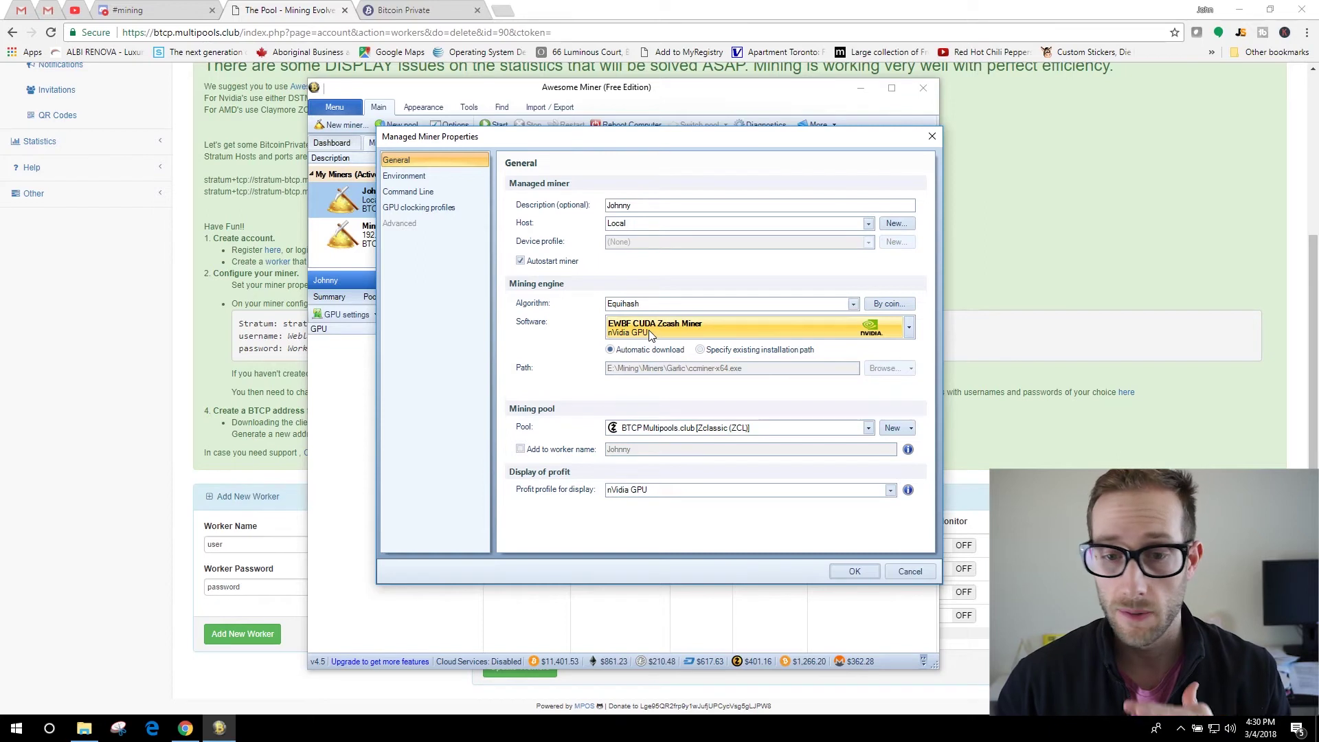
left_click(648, 330)
left_click(694, 325)
Save the miner settings and start mining on the Johnny miner.
left_click(852, 573)
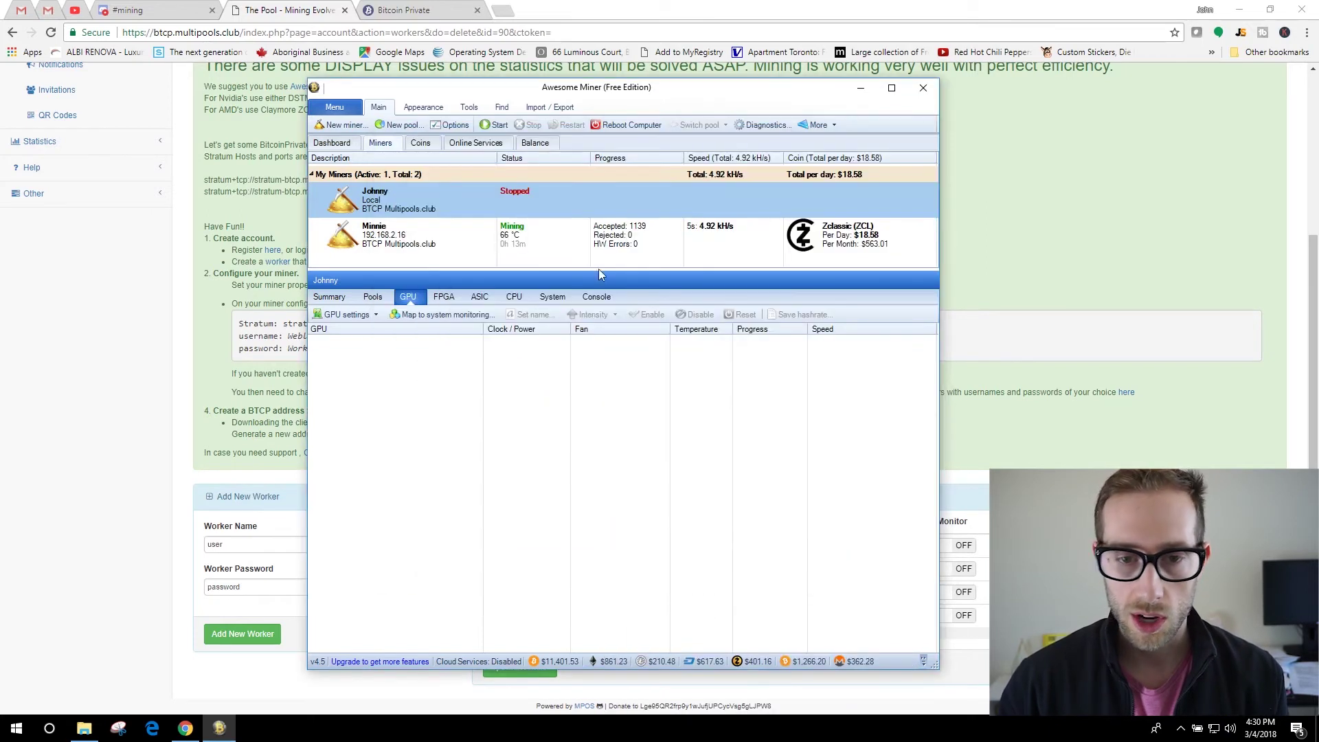
left_click(496, 125)
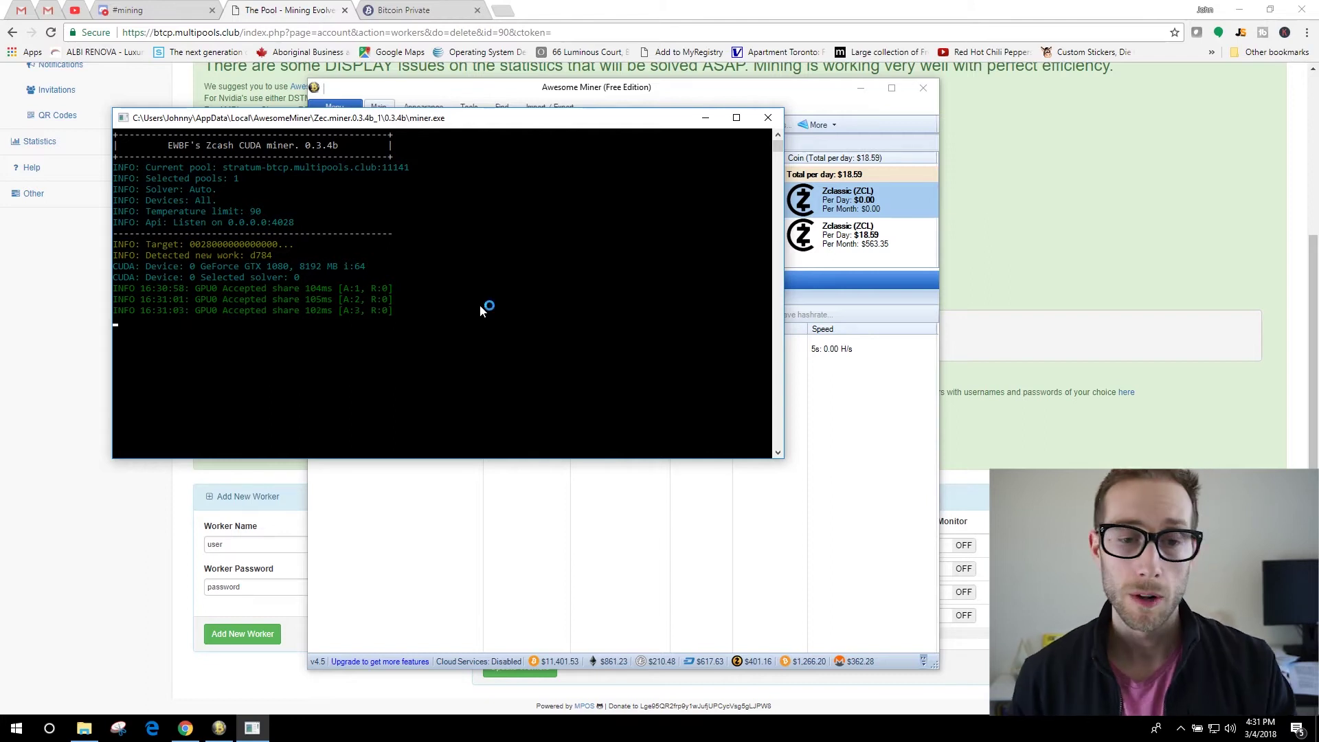
left_click_drag(465, 118, 426, 294)
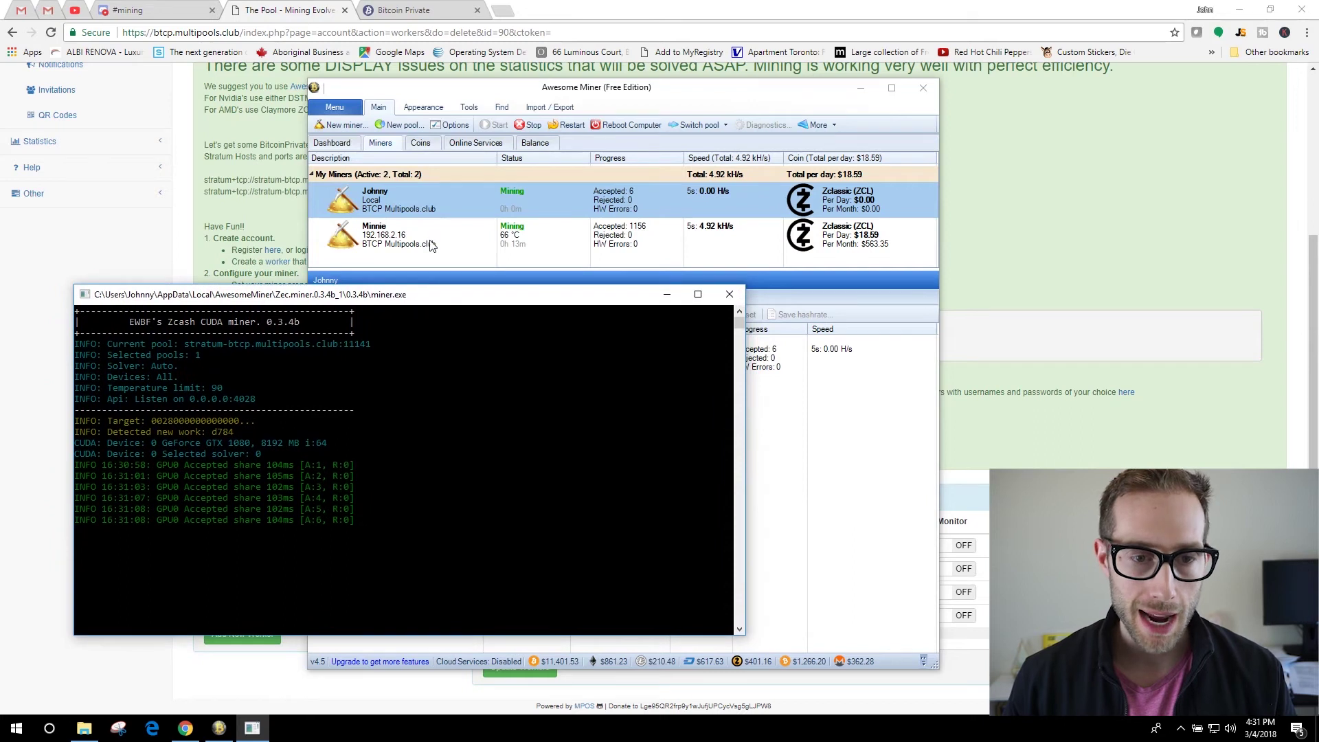
Check the Minnie rig's seven GPUs and reposition the miner console window.
left_click(402, 240)
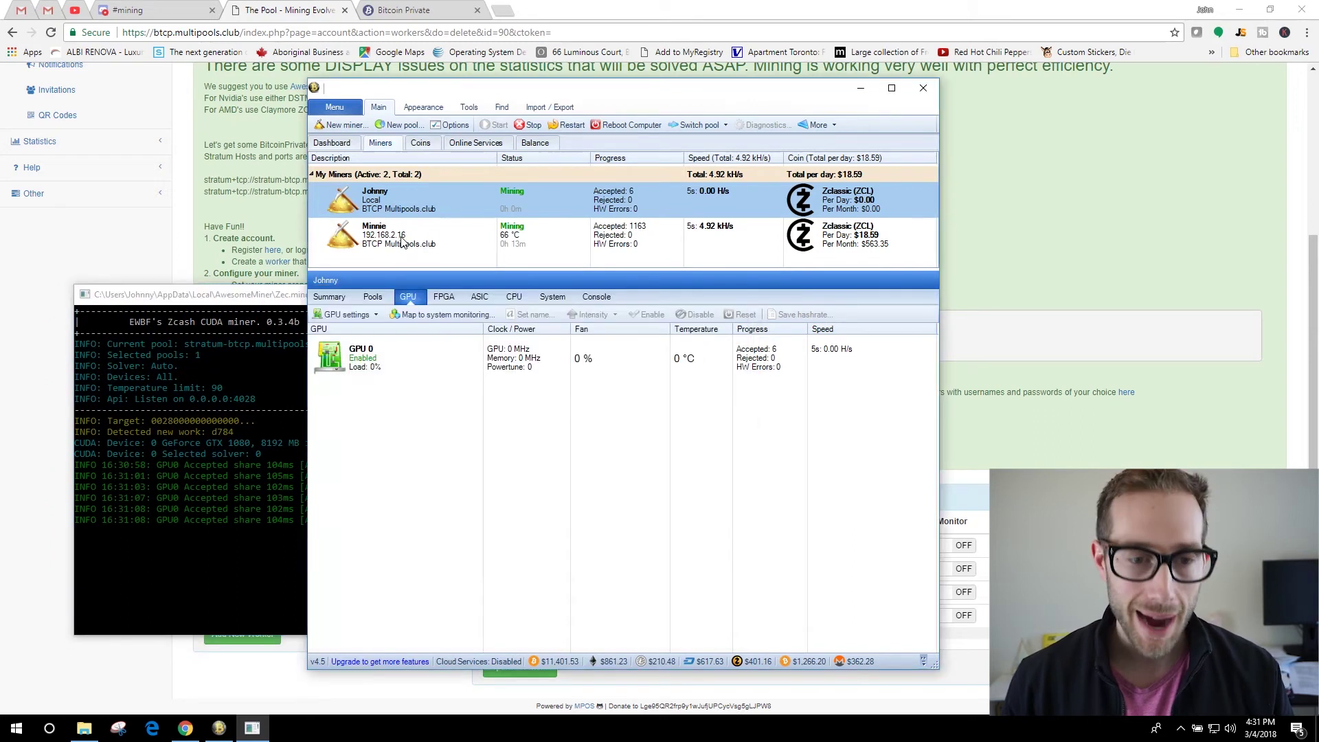
left_click(475, 242)
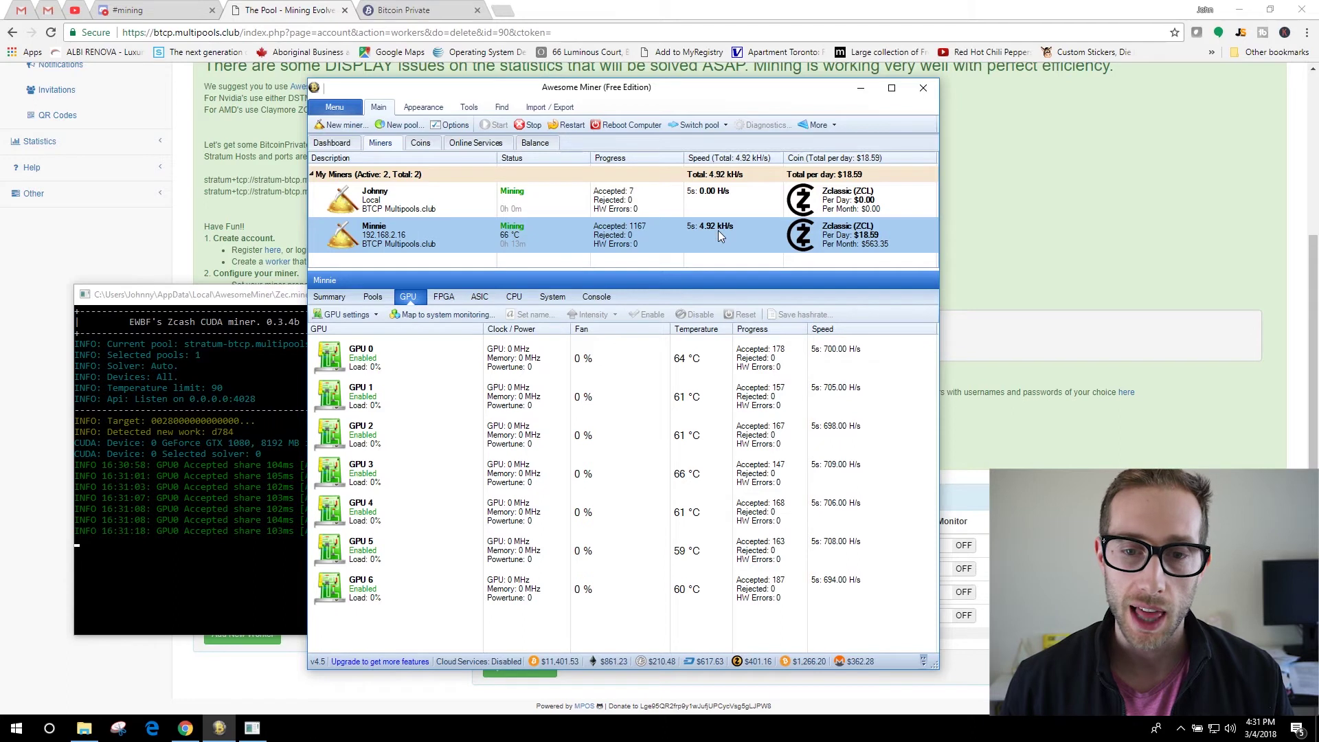
left_click(217, 300)
left_click_drag(266, 300, 262, 252)
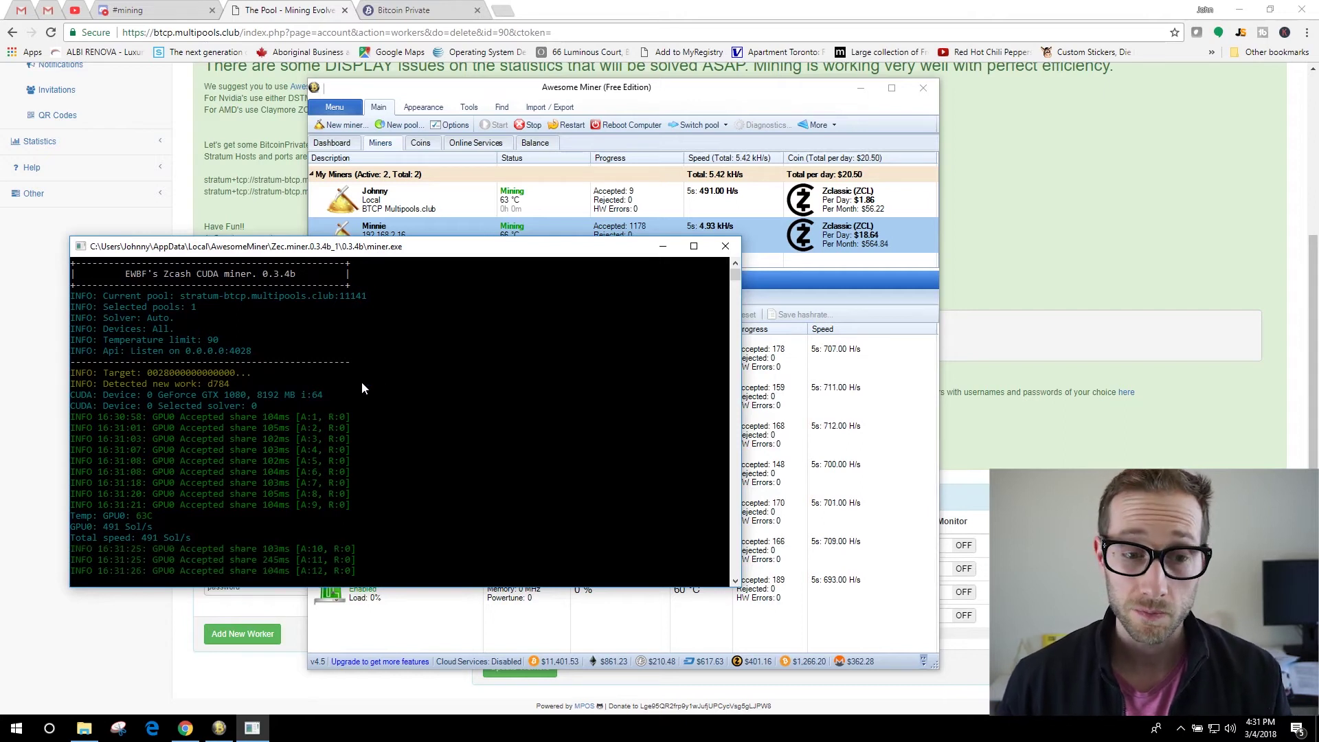
mouse_move(359, 249)
left_mouse_down()
mouse_move(402, 197)
mouse_move(379, 255)
left_mouse_up()
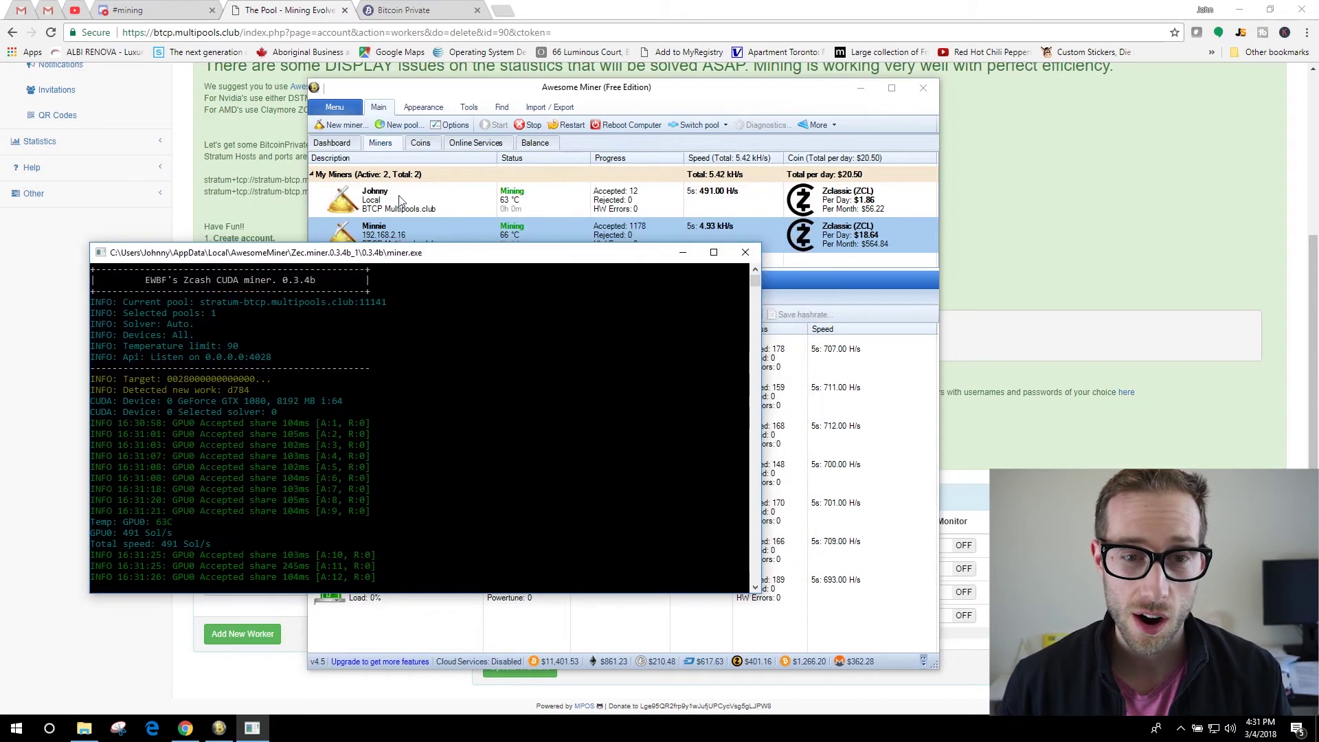
left_click(975, 169)
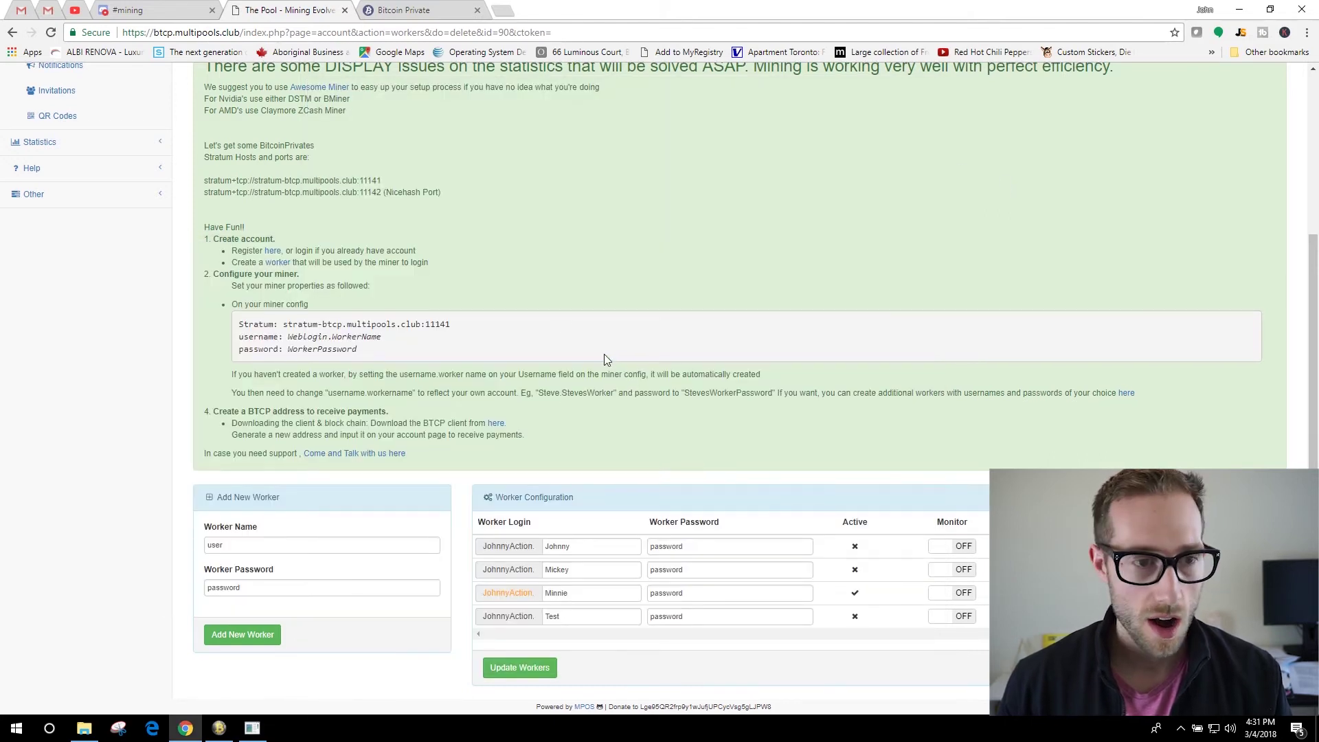
Open the pool Dashboard, dismiss the mainnet banner and last-login notice, and review the stats.
scroll(604, 353, "up", 4)
left_click(55, 137)
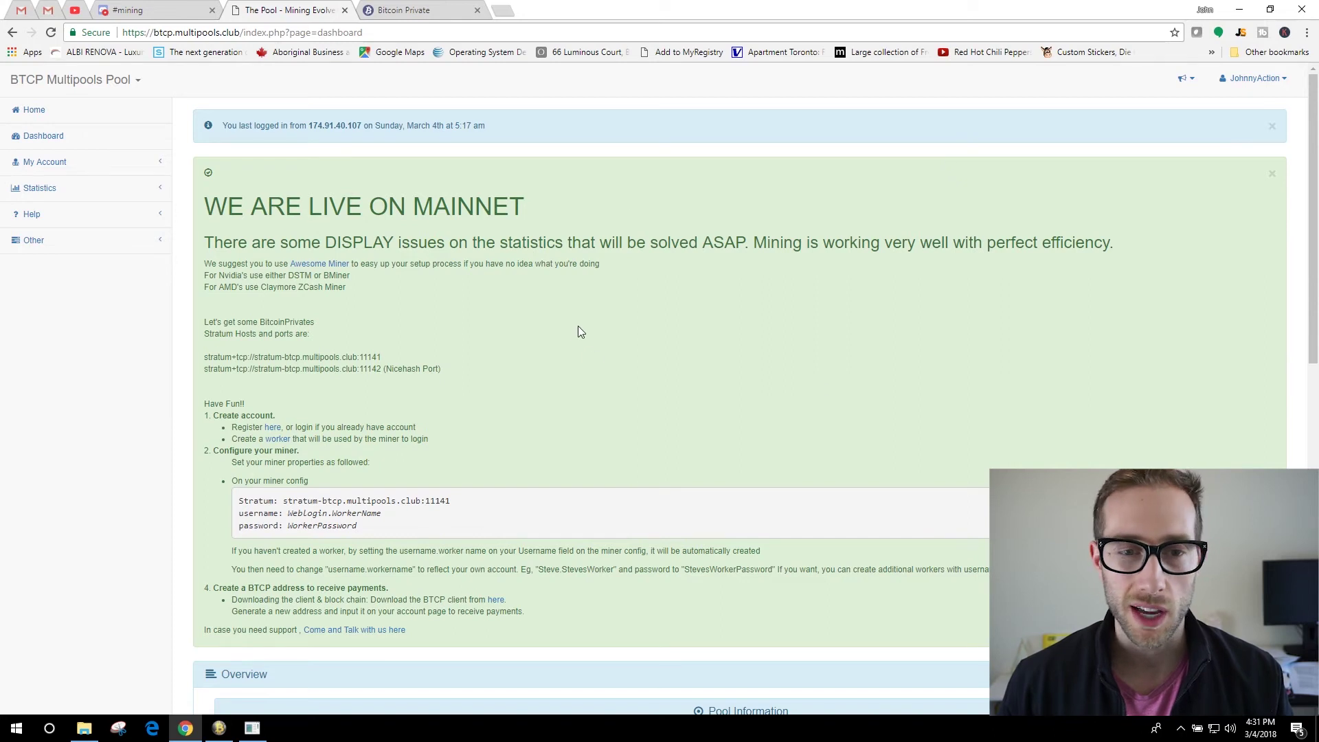
left_click(1272, 176)
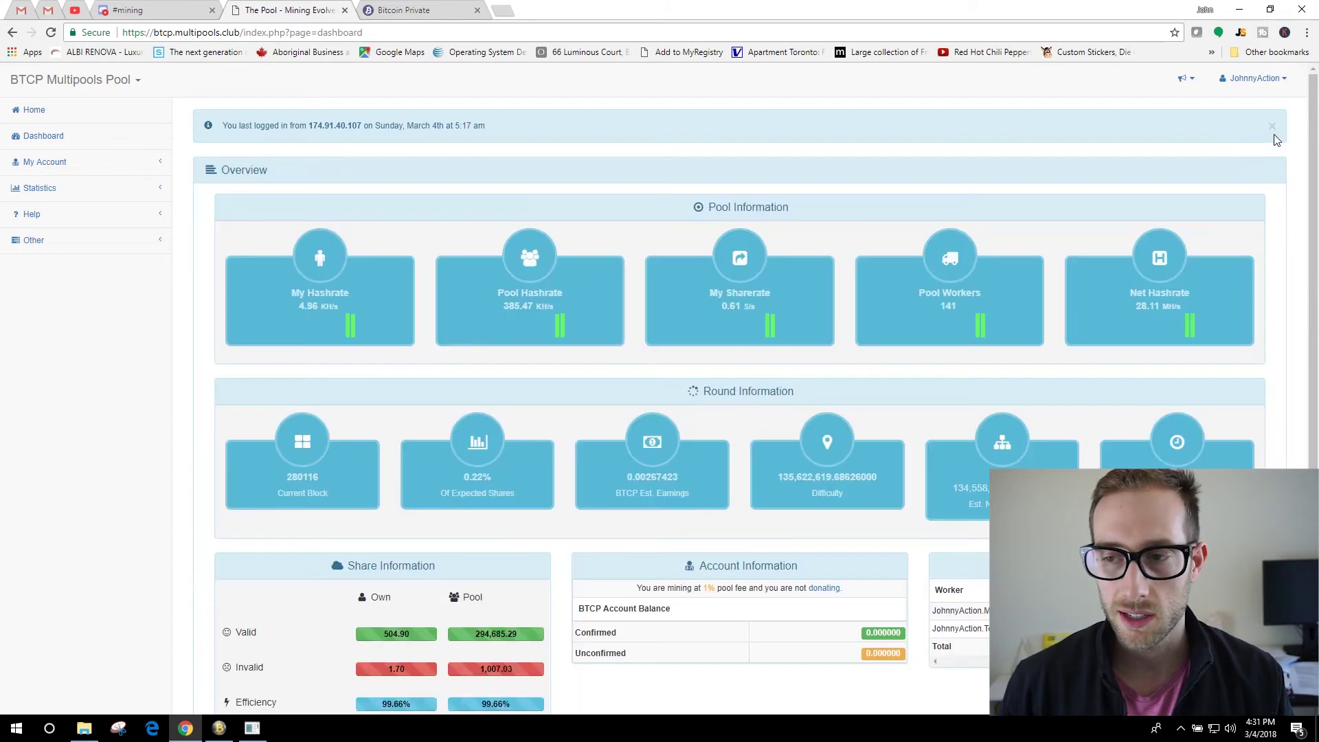
left_click(1272, 127)
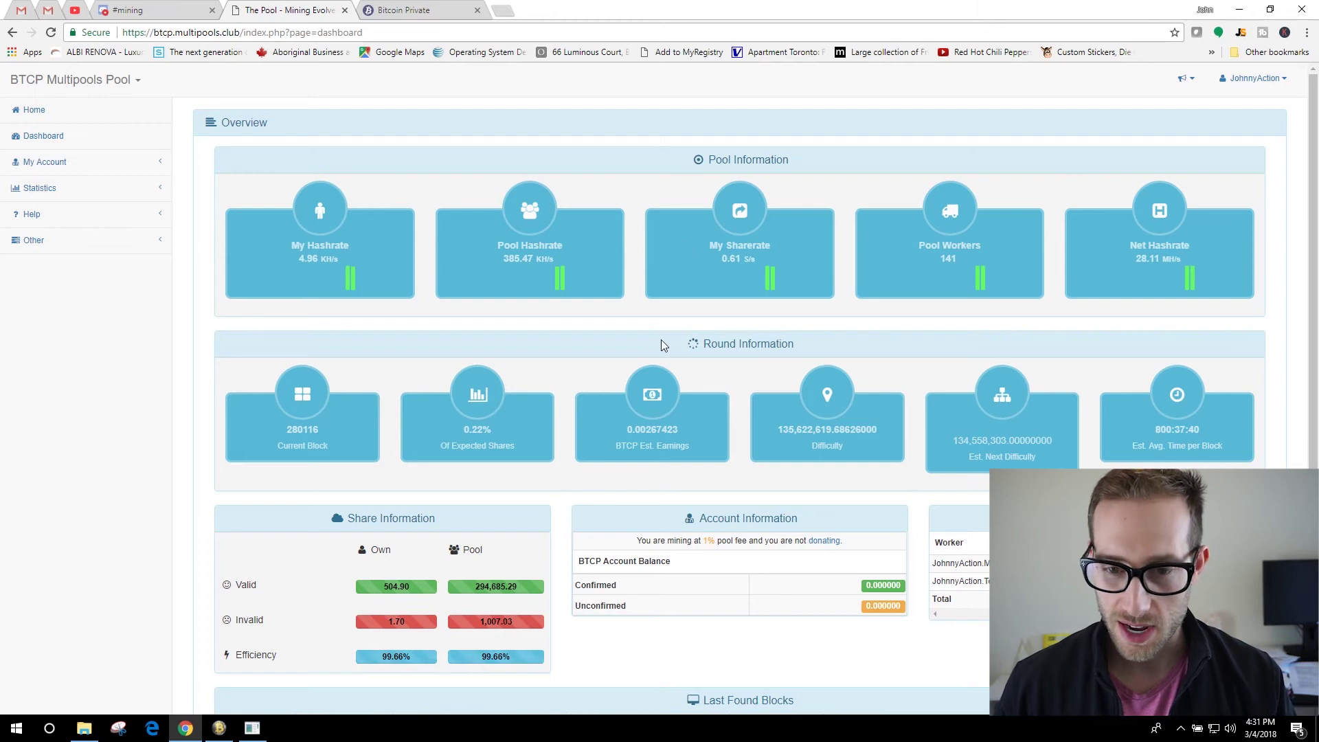
scroll(706, 325, "down", 3)
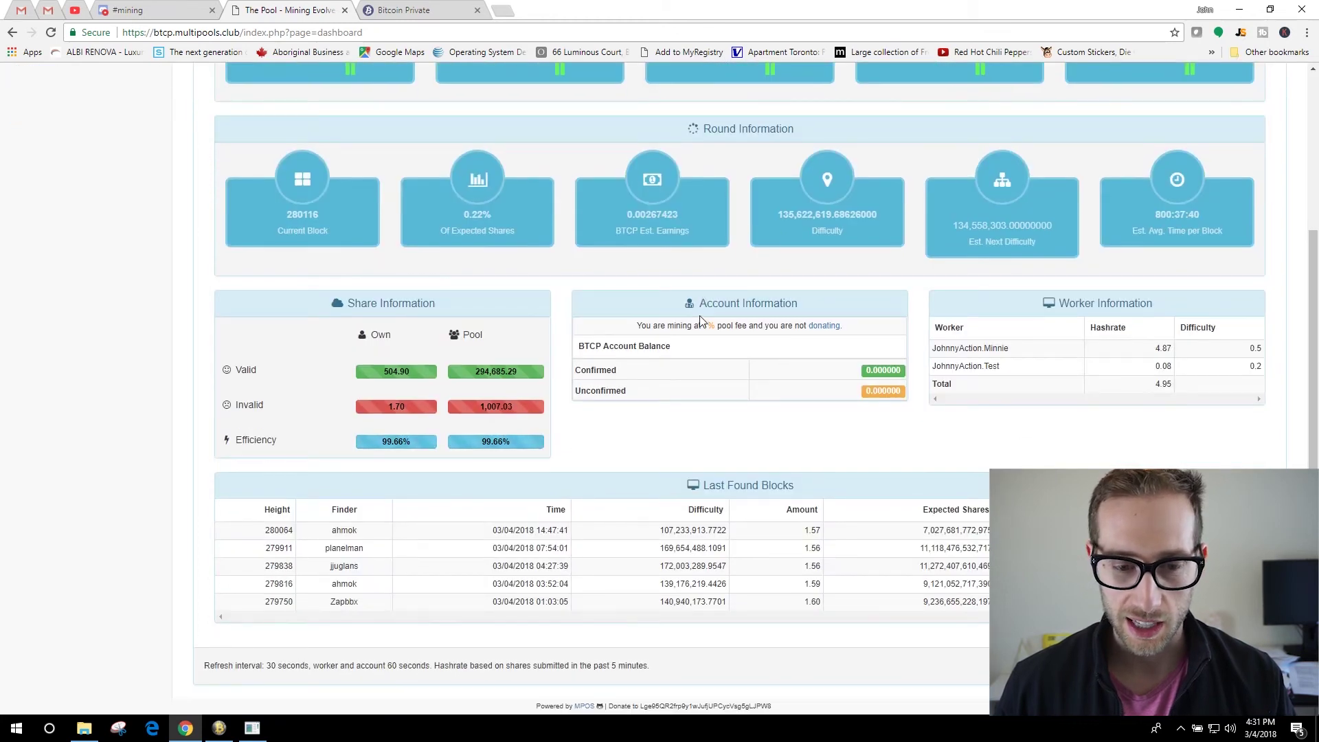
scroll(701, 321, "up", 3)
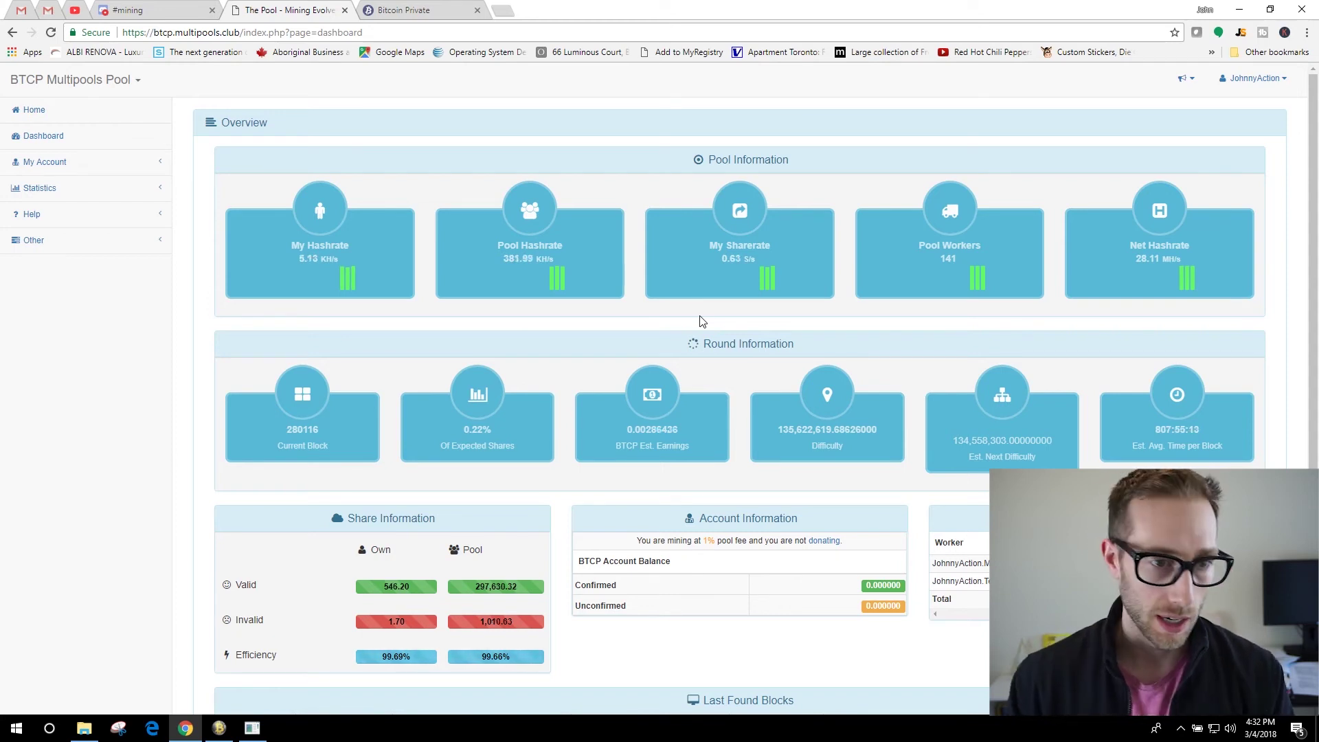
Open Edit Account under My Account and select the current Payment Address.
left_click(45, 165)
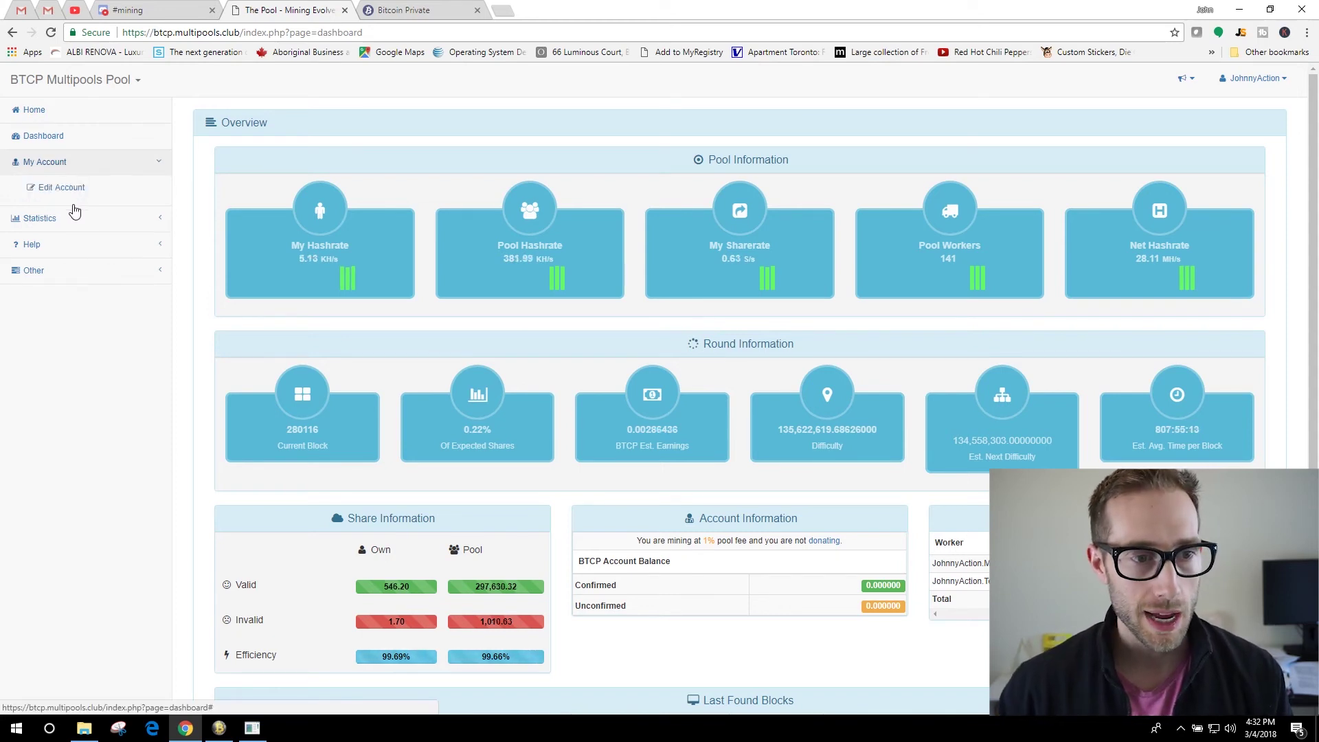
left_click(58, 193)
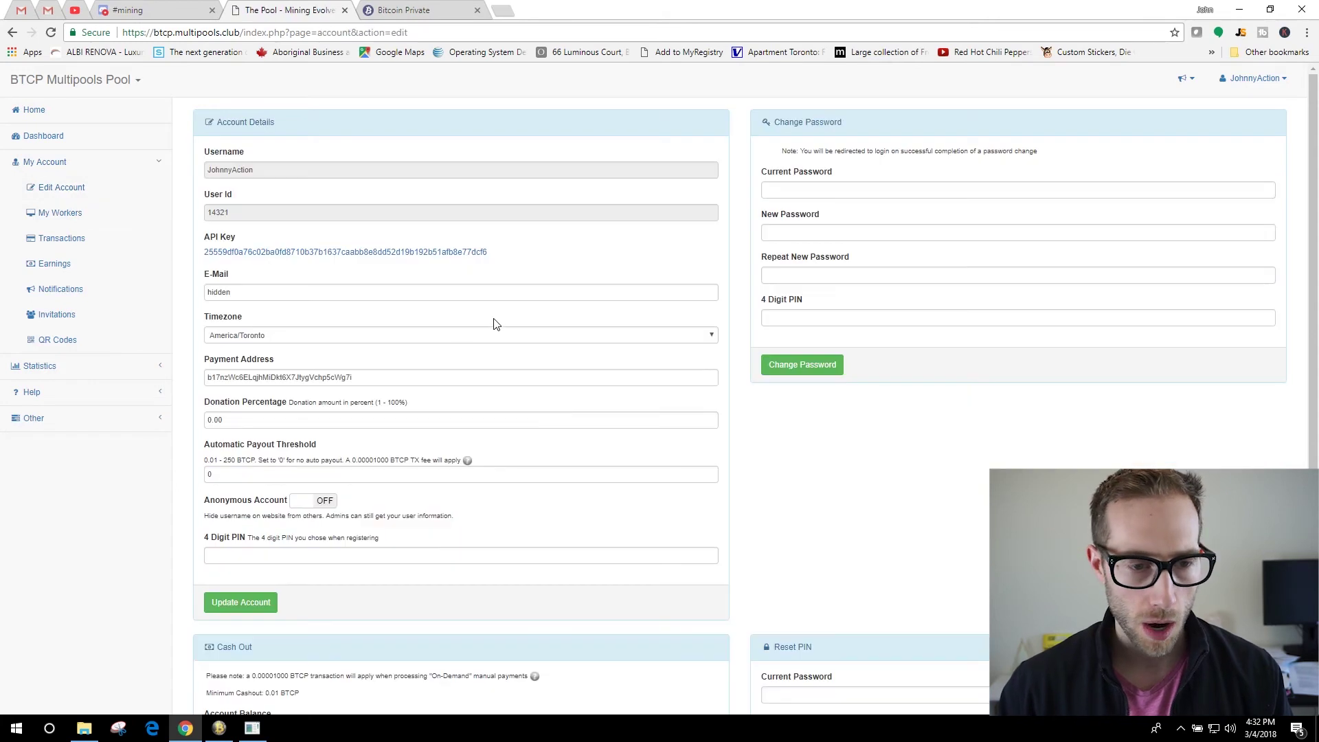
left_click(374, 378)
key("ctrl+a")
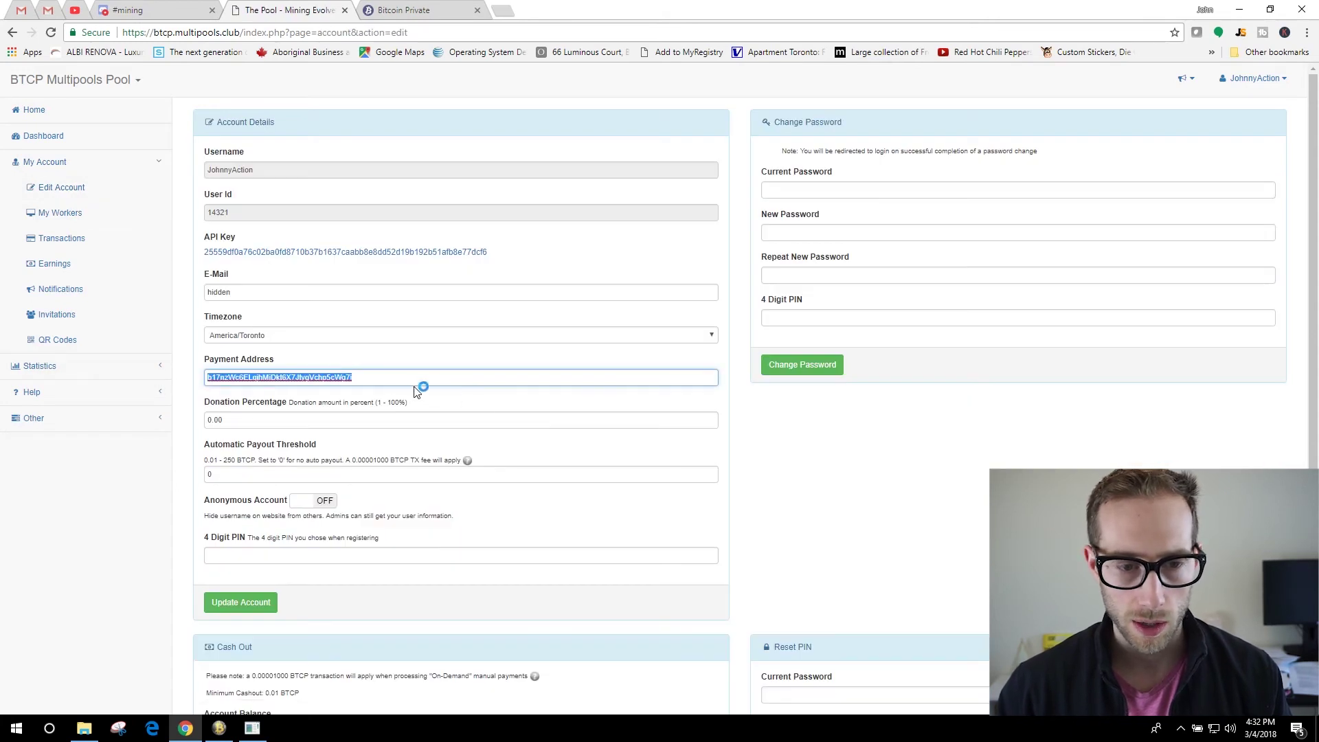
left_click(730, 438)
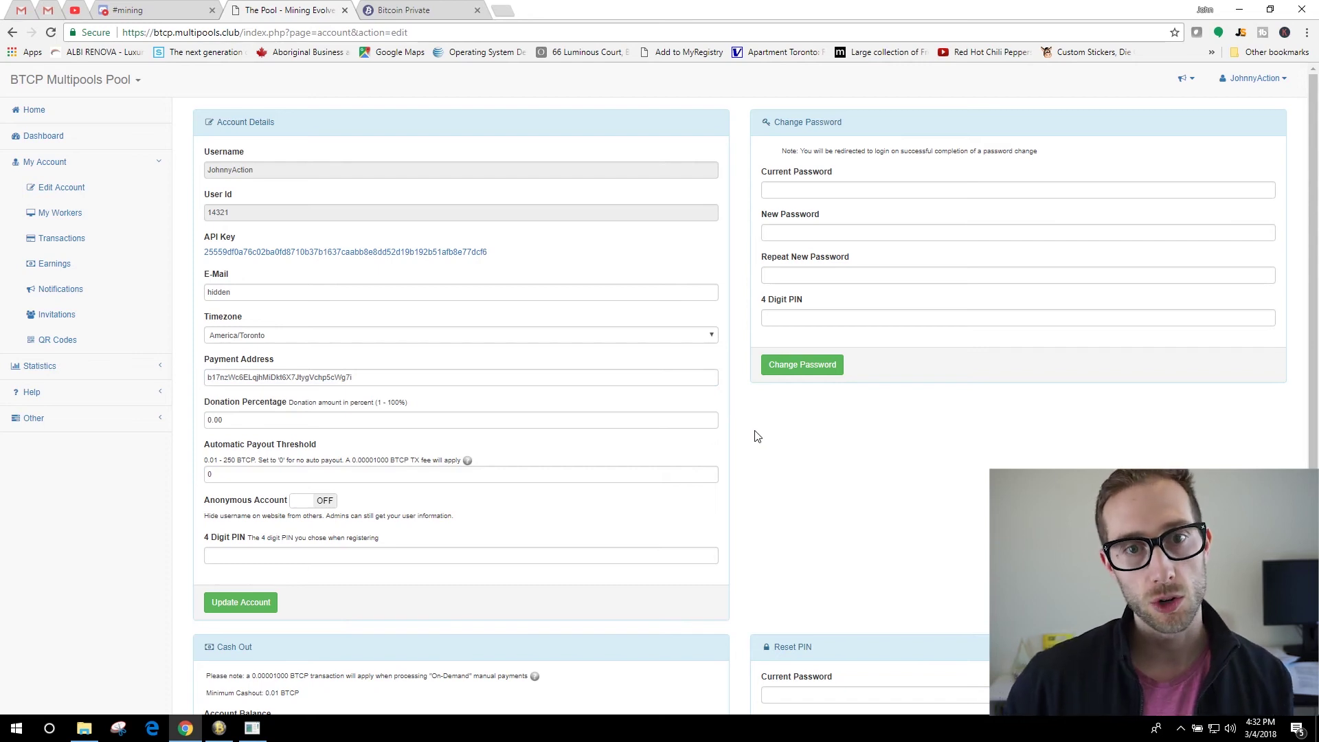
Highlight the Electrum Wallet download on the Bitcoin Private site and bring the Electrum window onscreen.
left_click(403, 9)
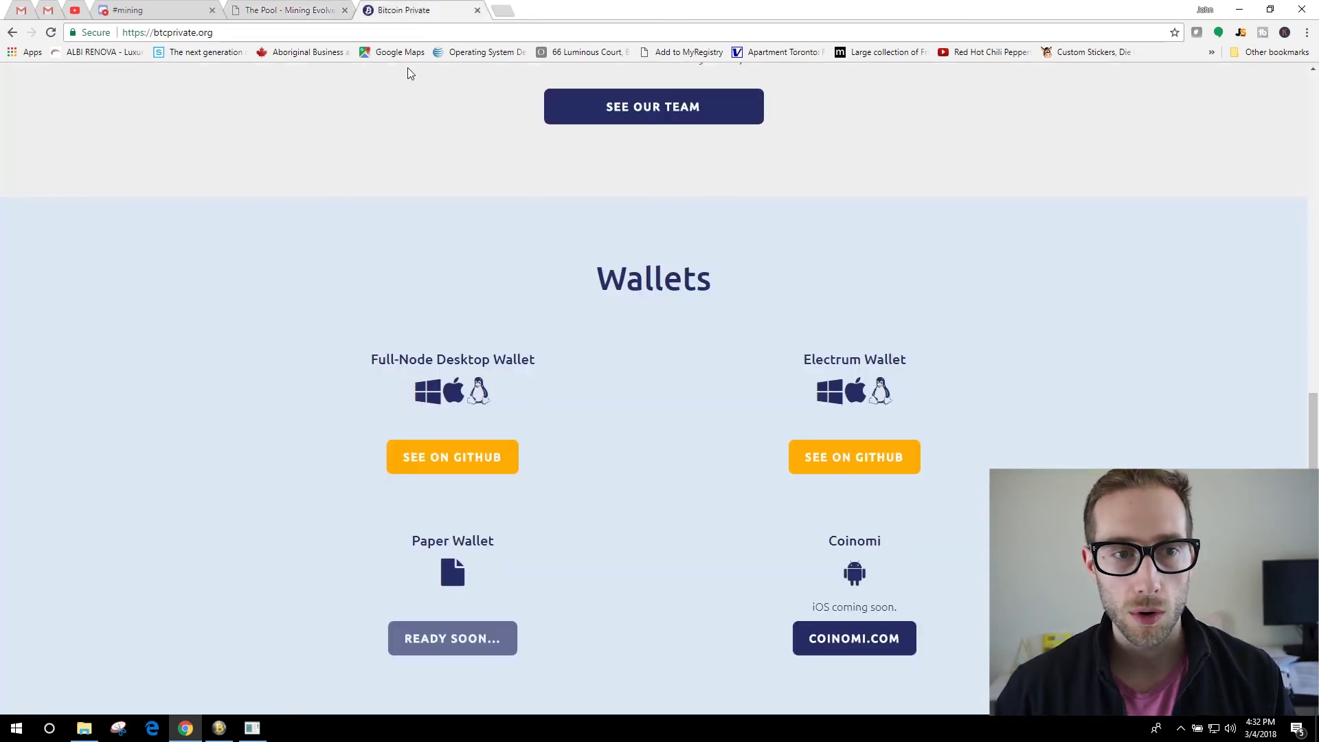
left_click(233, 33)
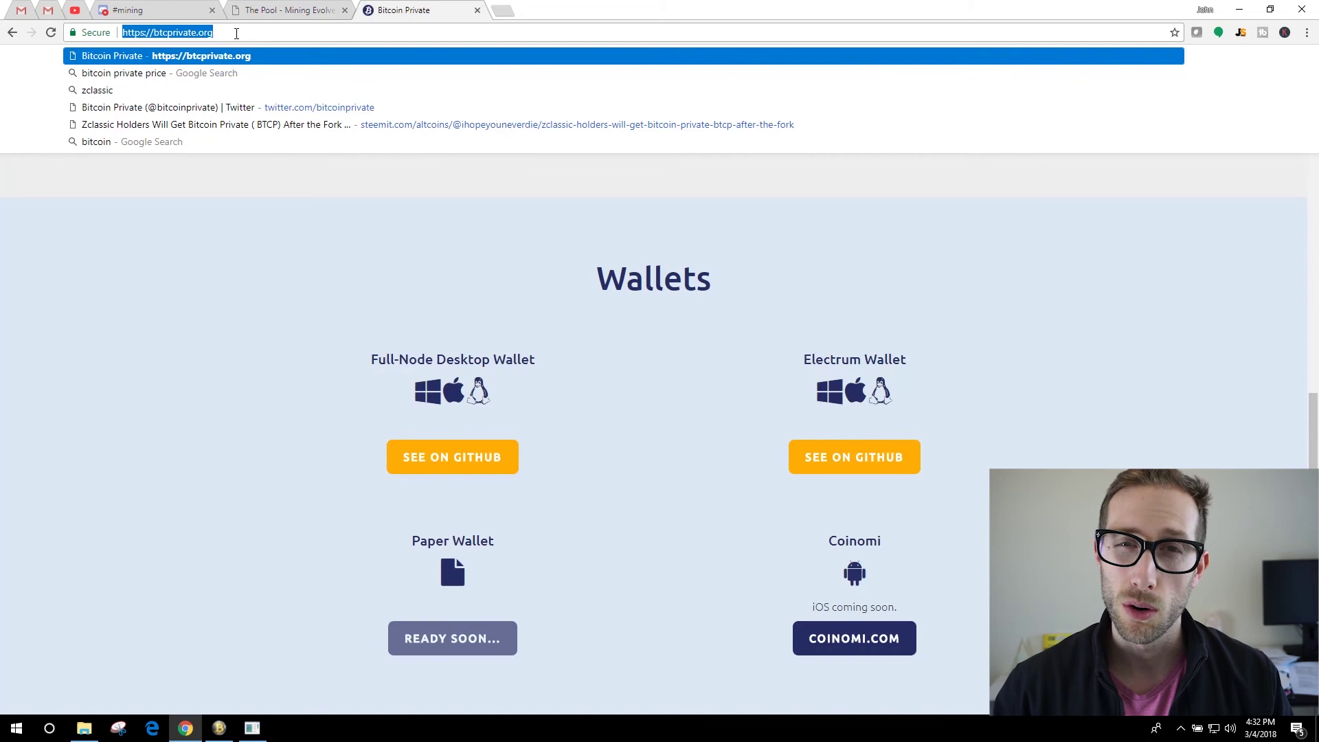
left_click(1079, 327)
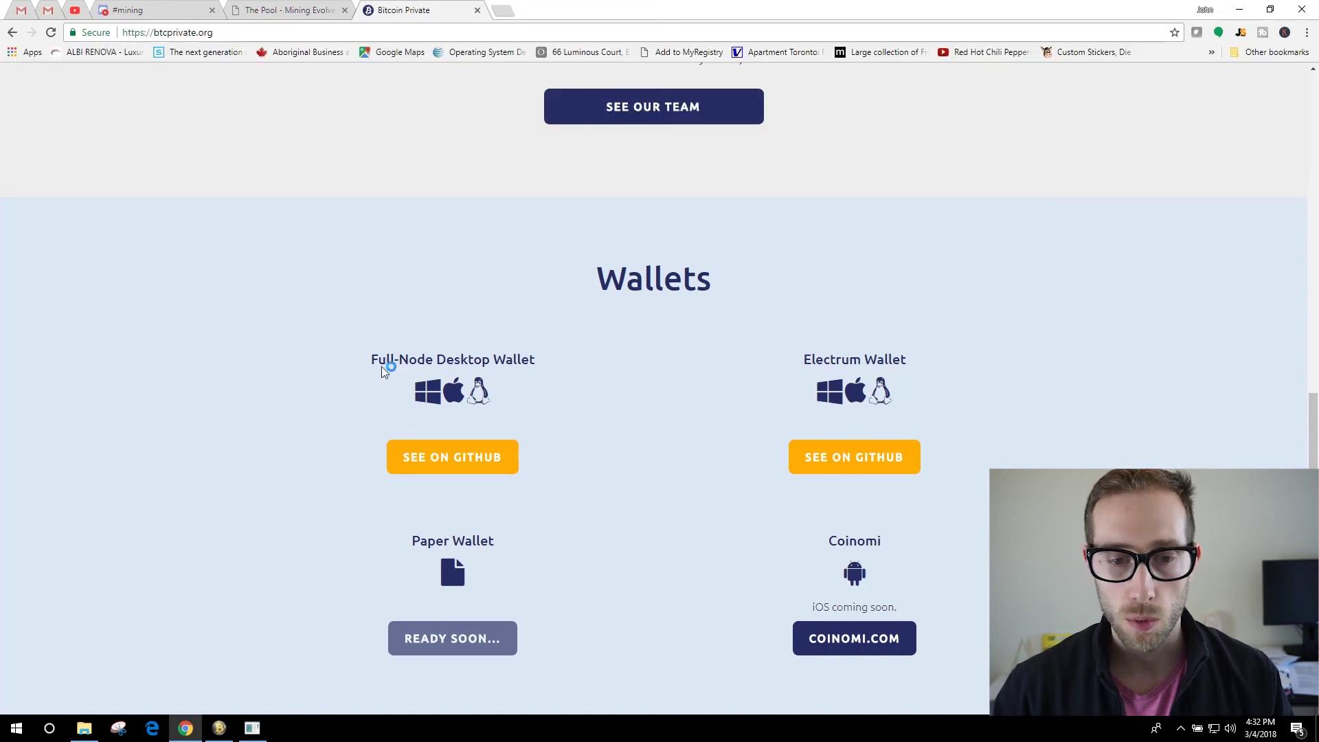
left_click_drag(913, 361, 808, 362)
left_click(969, 354)
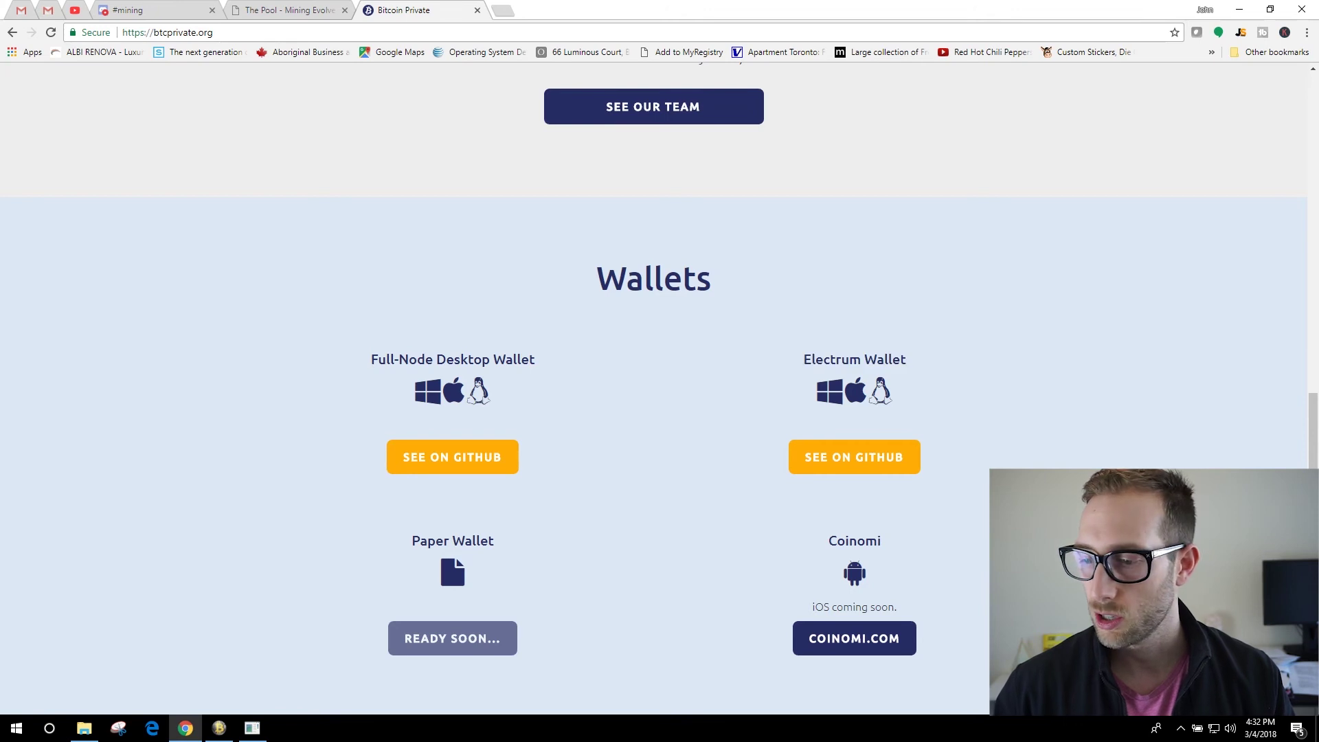
left_click_drag(1270, 335, 103, 134)
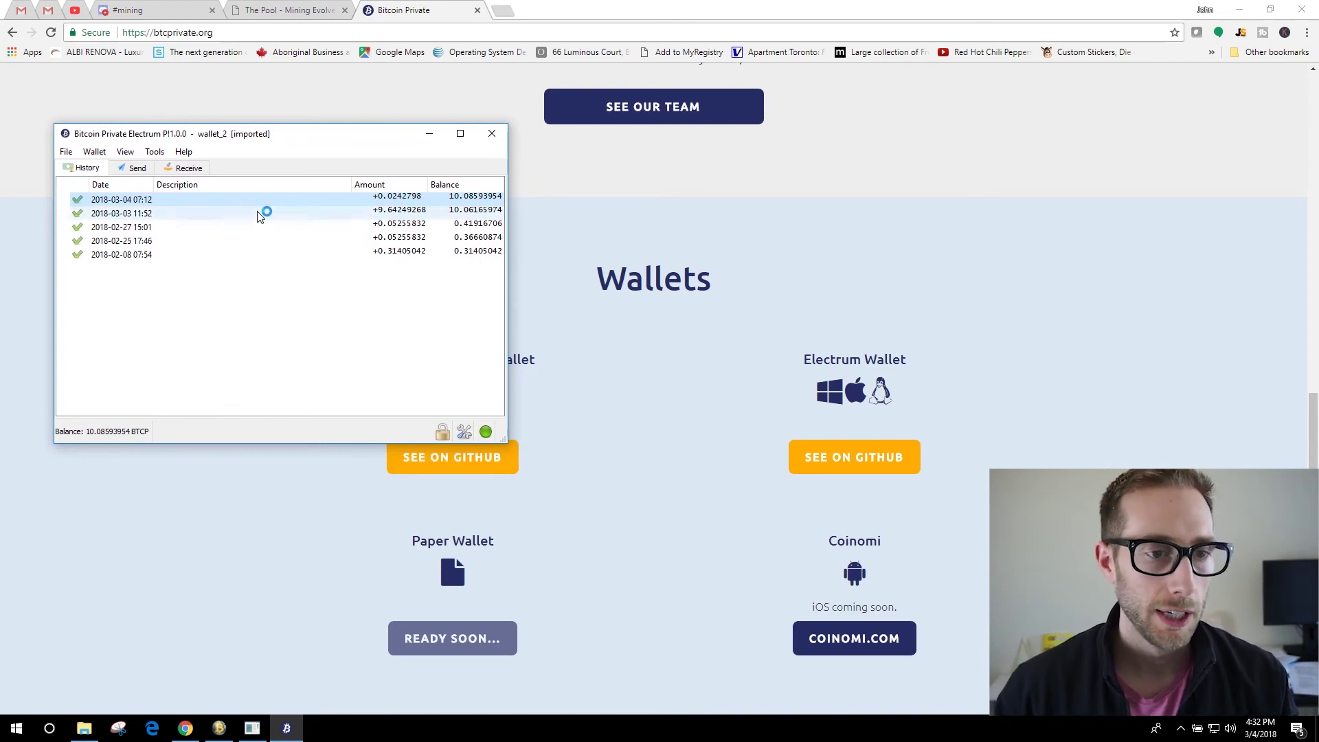
Select the Electrum wallet's receiving address on the Receive tab and copy it.
left_click_drag(247, 140, 249, 130)
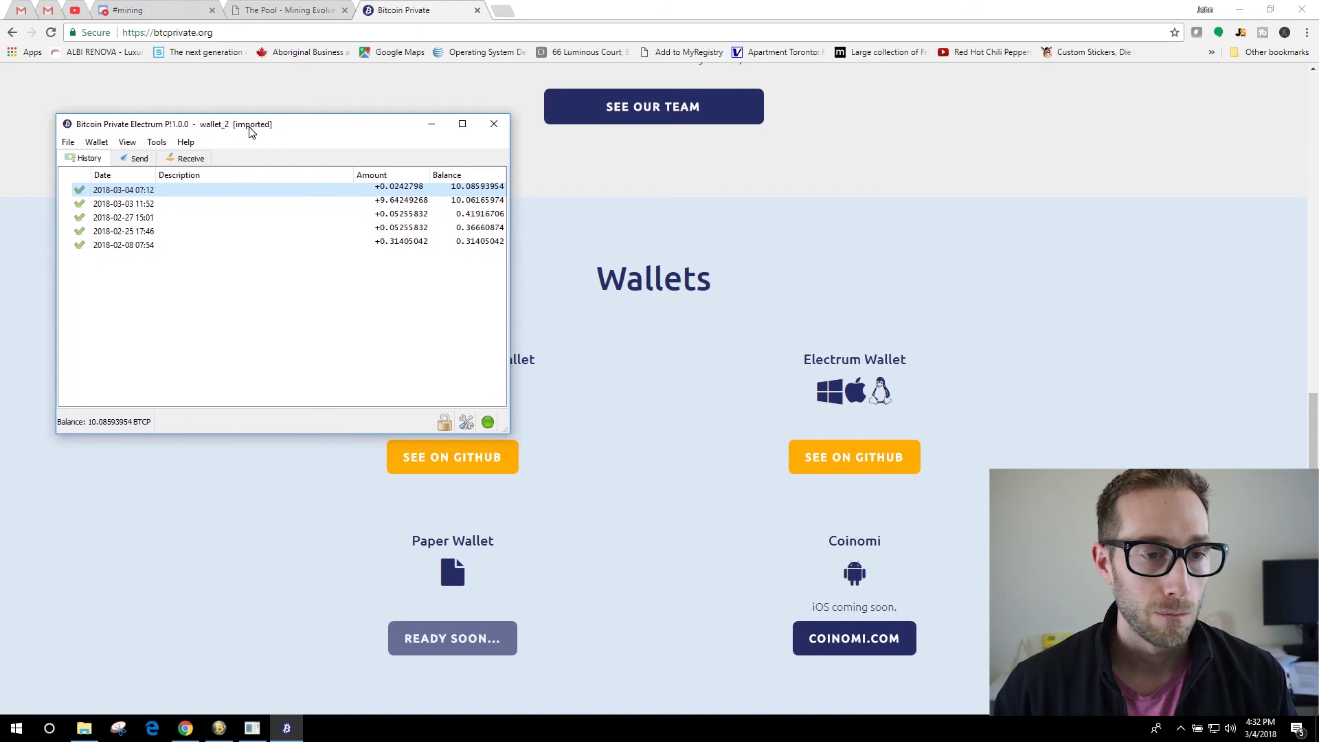
left_click(171, 160)
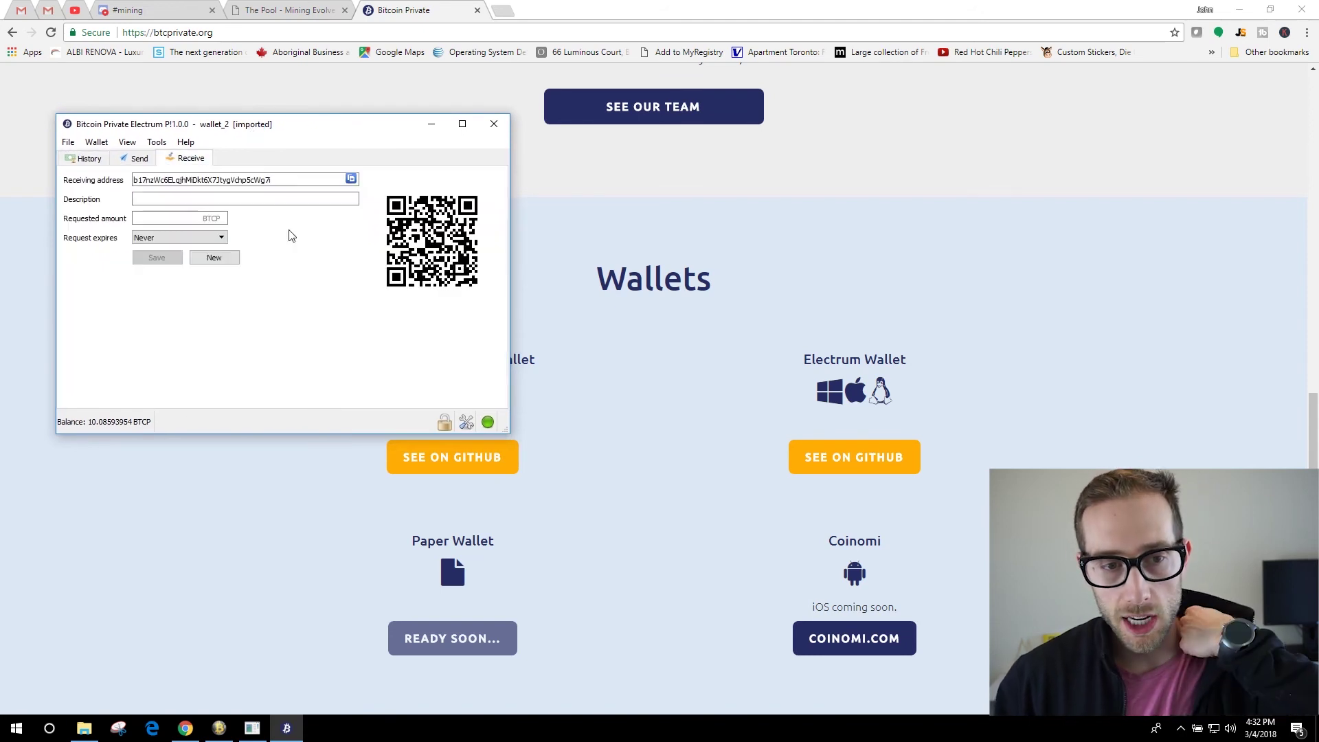
left_click_drag(268, 180, 98, 179)
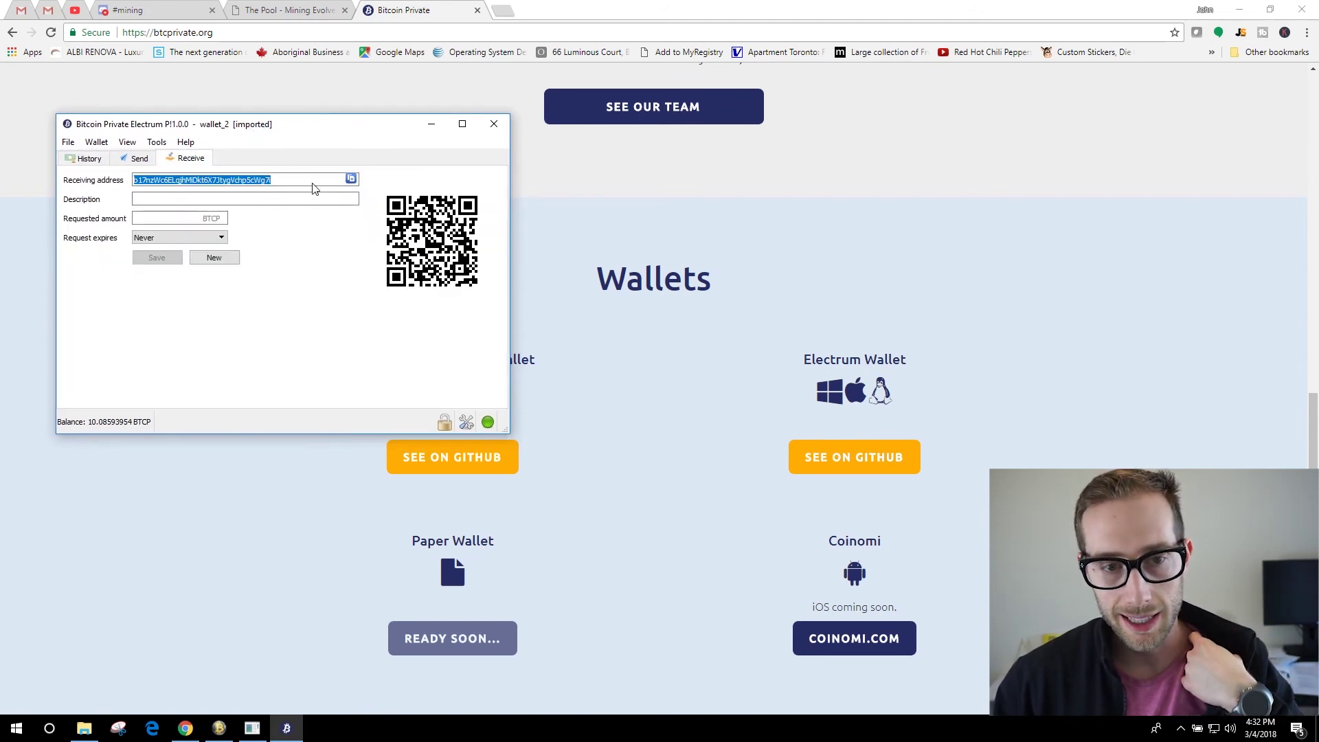
left_click(303, 3)
Replace the Payment Address with the copied Electrum receiving address, leaving the PIN empty.
left_click(303, 7)
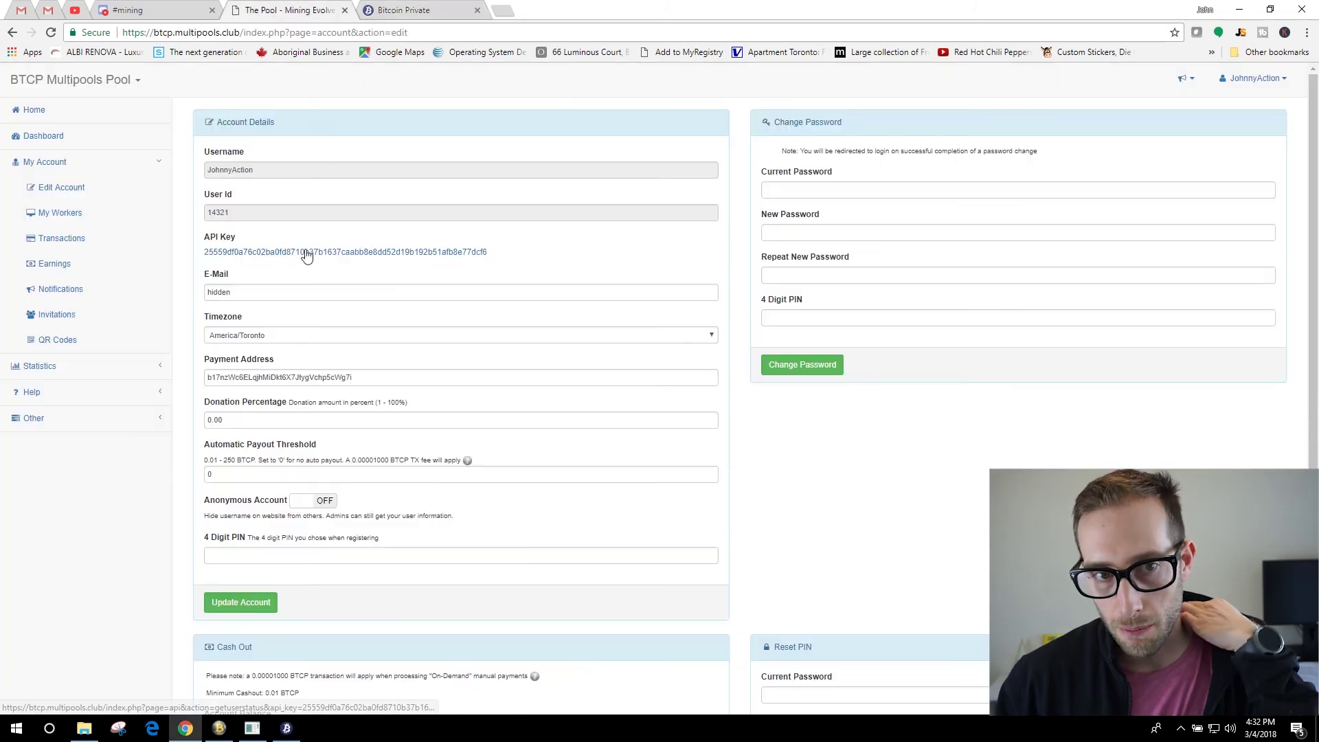
double_click(371, 380)
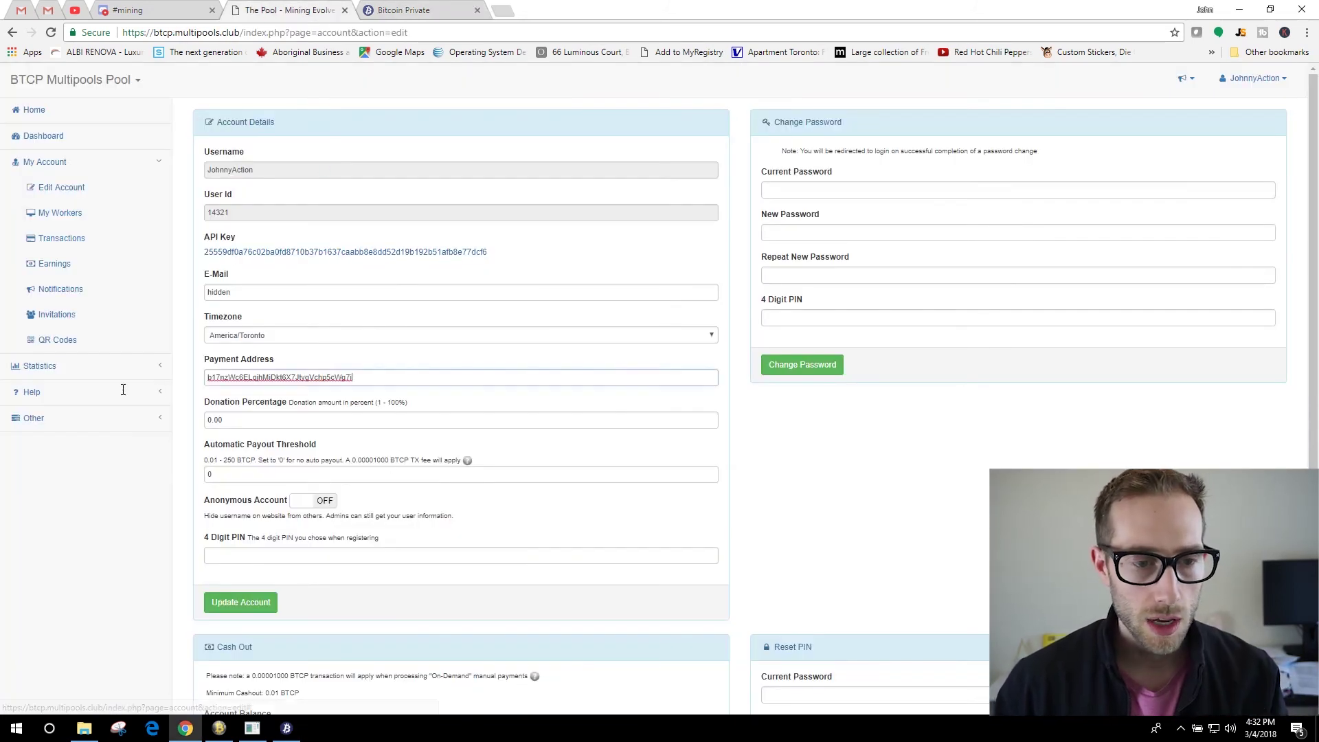
key("ctrl+v")
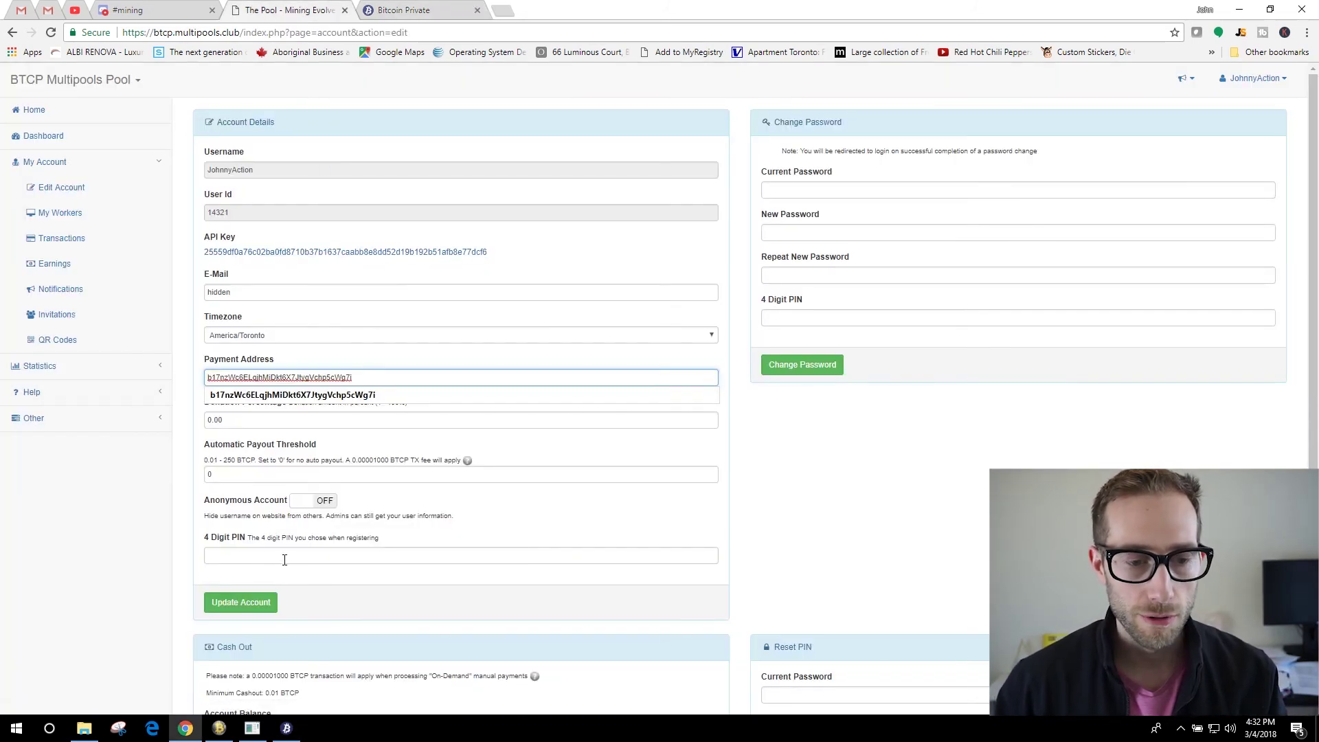
left_click(285, 560)
left_click(262, 526)
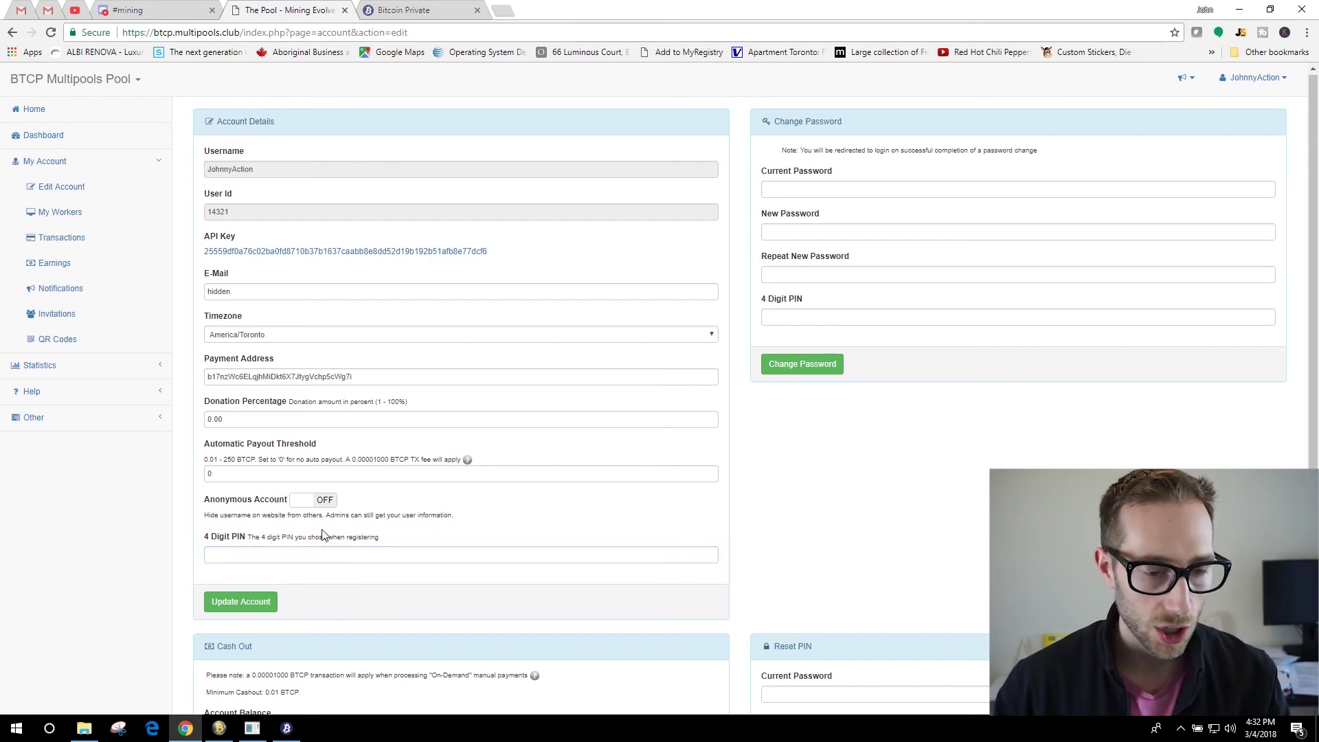
Return to the pool Dashboard and bring Awesome Miner to the front.
scroll(320, 532, "down", 3)
scroll(432, 340, "up", 3)
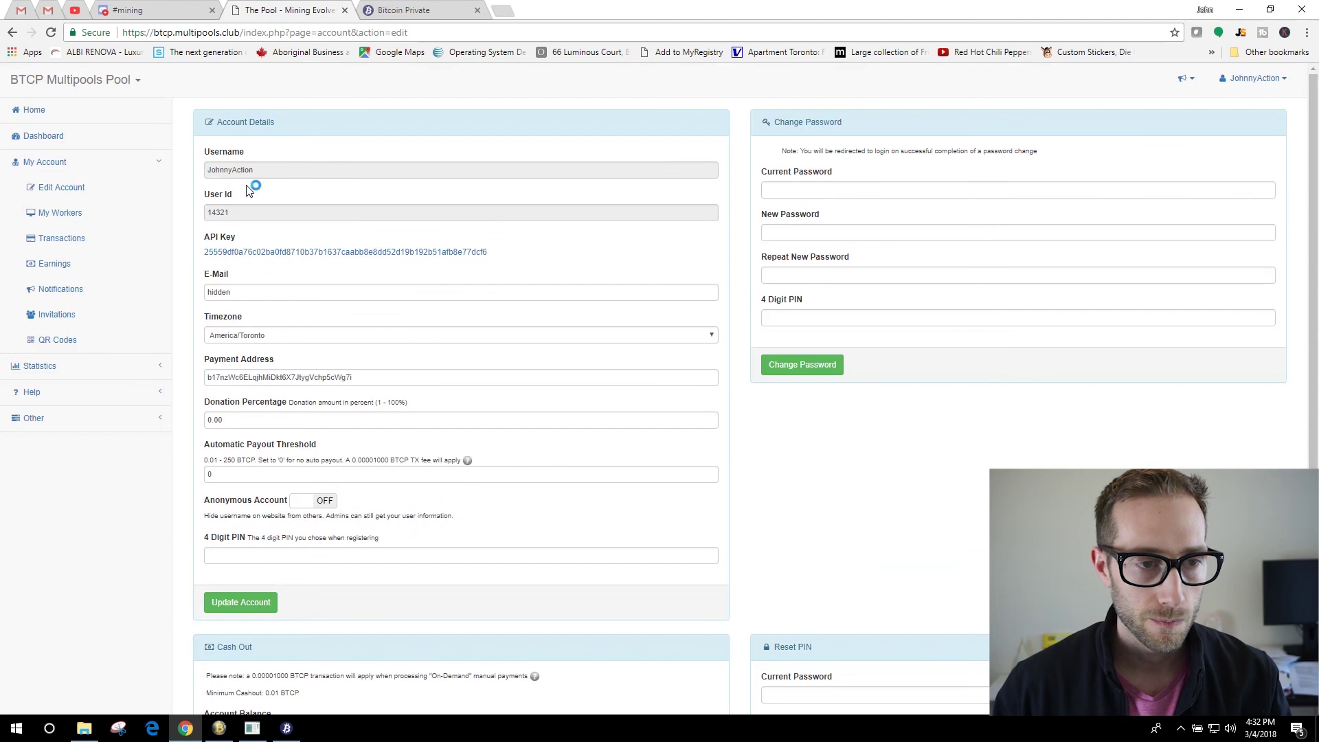
scroll(413, 435, "down", 3)
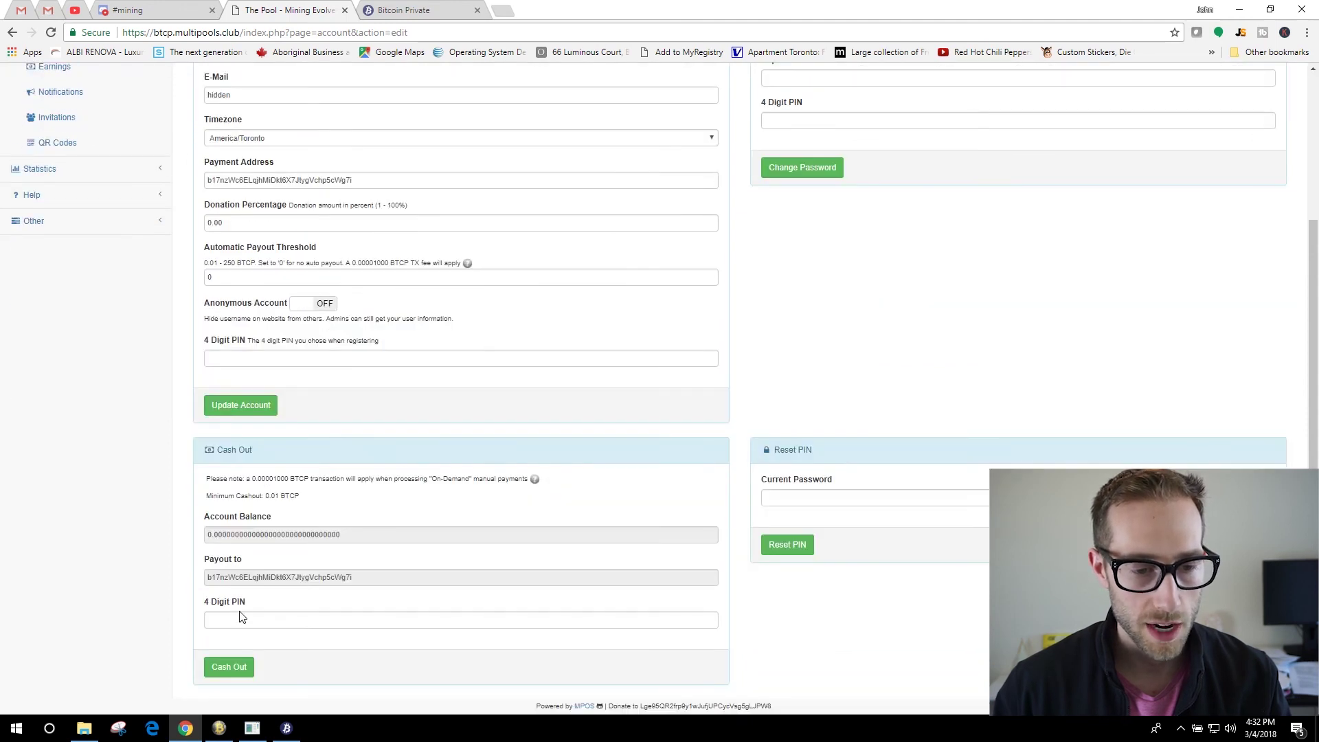
scroll(329, 481, "up", 3)
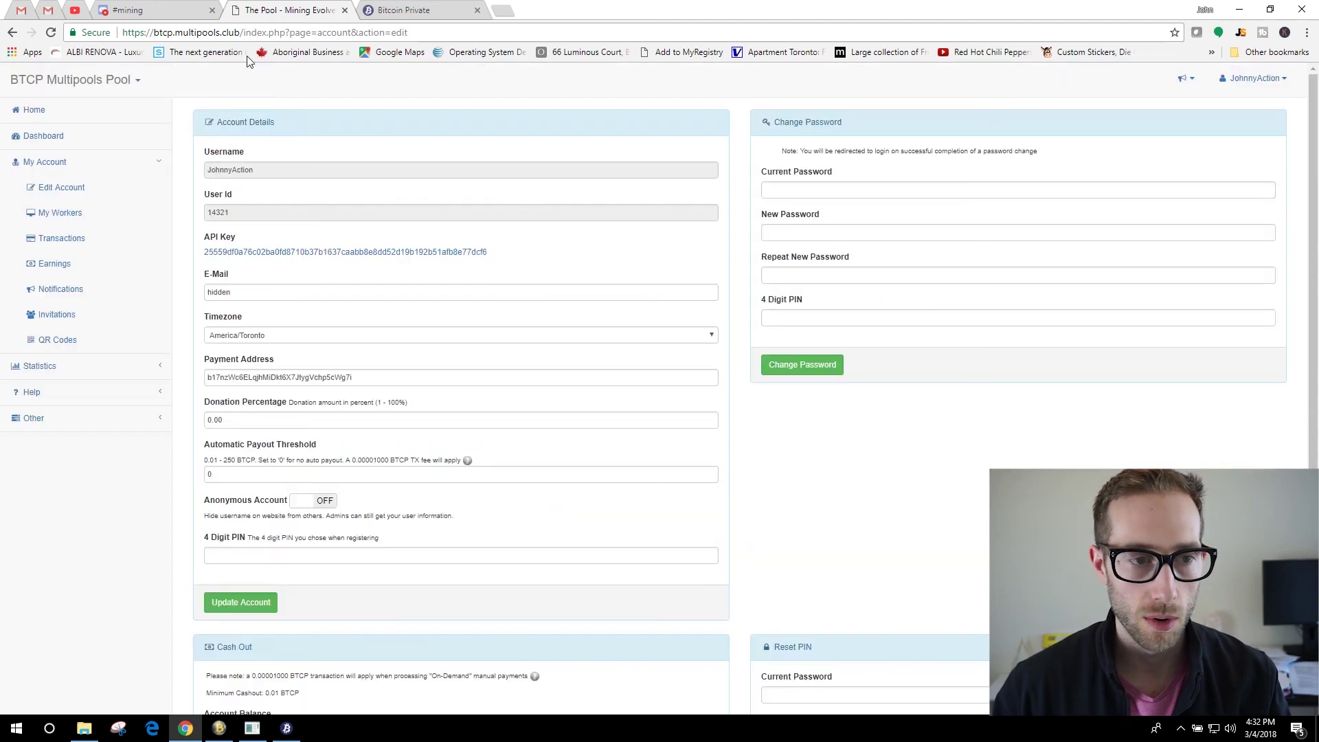
left_click(55, 139)
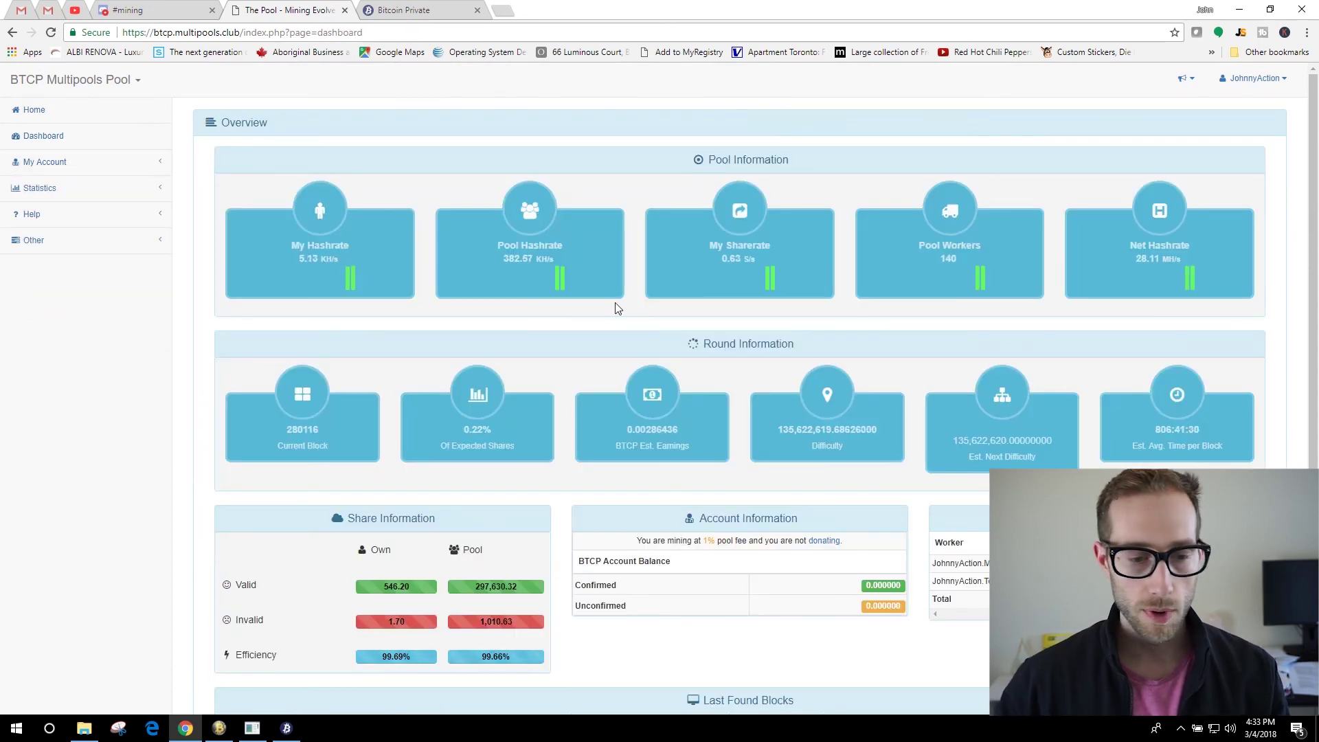
left_click(252, 728)
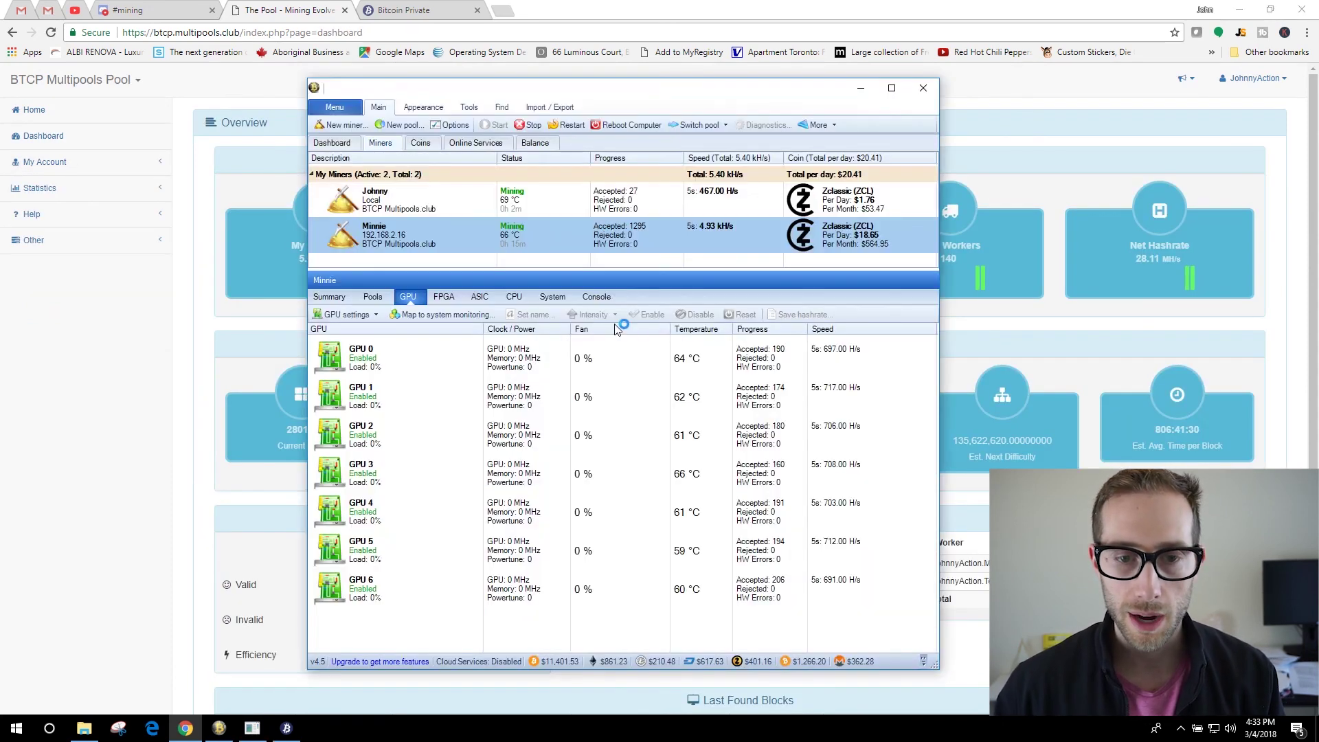